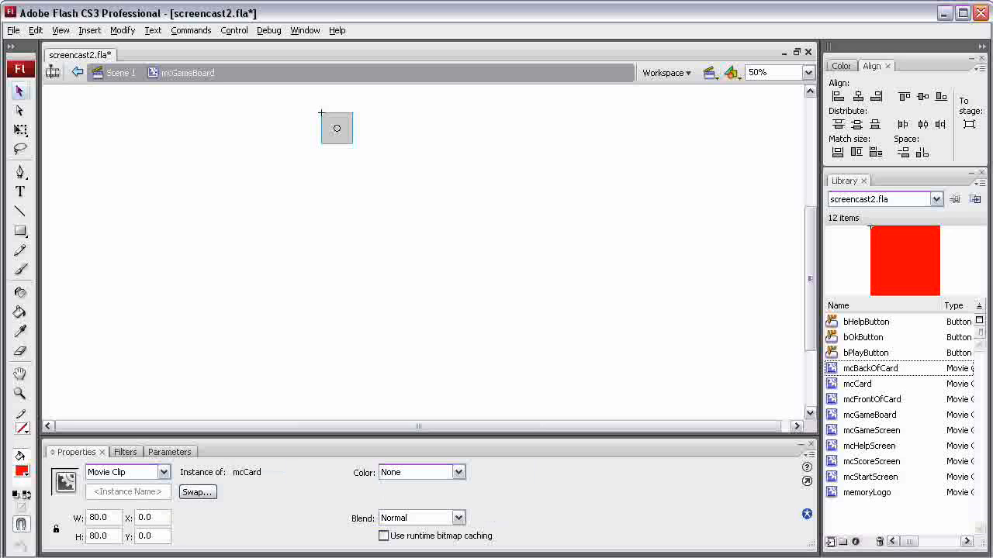
# Paste three more copies of the card beside the first one and distribute the four cards evenly across the row by their horizontal centers.
pyautogui.hotkey('ctrl', 'v')
pyautogui.moveTo(422, 253); pyautogui.dragTo(380, 128)
pyautogui.hotkey('ctrl', 'v')
pyautogui.moveTo(423, 252); pyautogui.dragTo(445, 128)
pyautogui.hotkey('ctrl', 'v')
pyautogui.moveTo(282, 91); pyautogui.dragTo(495, 186)
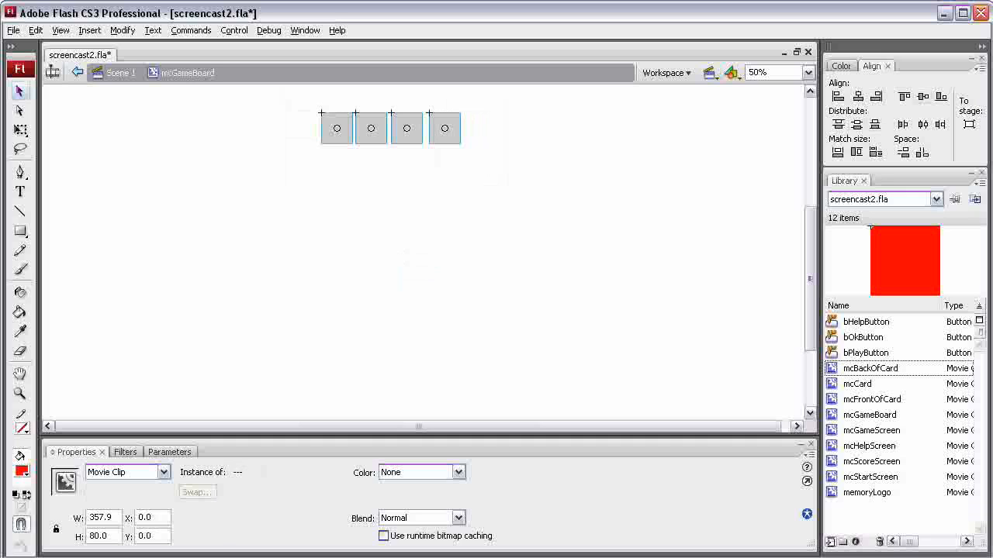
pyautogui.click(922, 124)
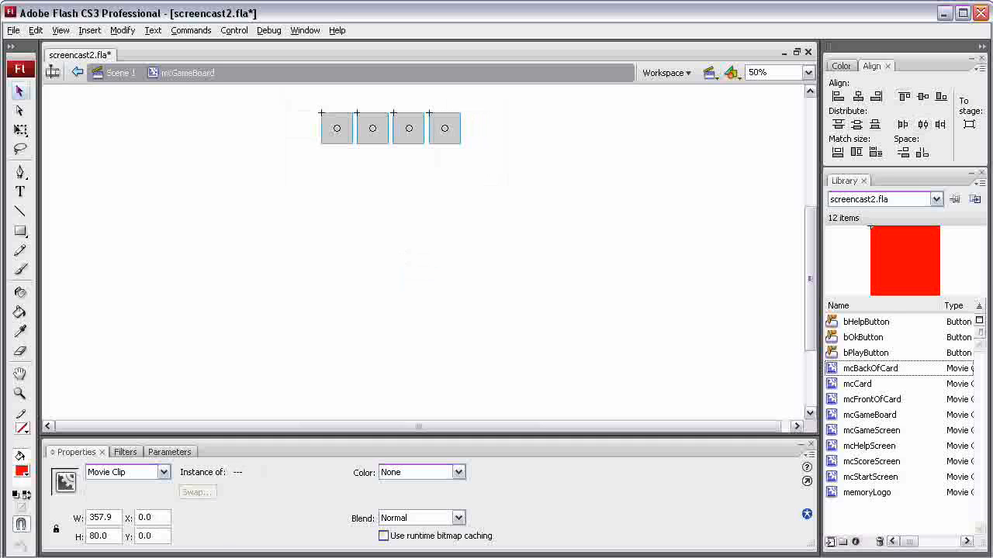
# Duplicate the row of four cards three times and place the copies below it to form a 4 by 4 grid.
pyautogui.click(283, 87)
pyautogui.moveTo(282, 87); pyautogui.dragTo(509, 177)
pyautogui.hotkey('ctrl', 'v')
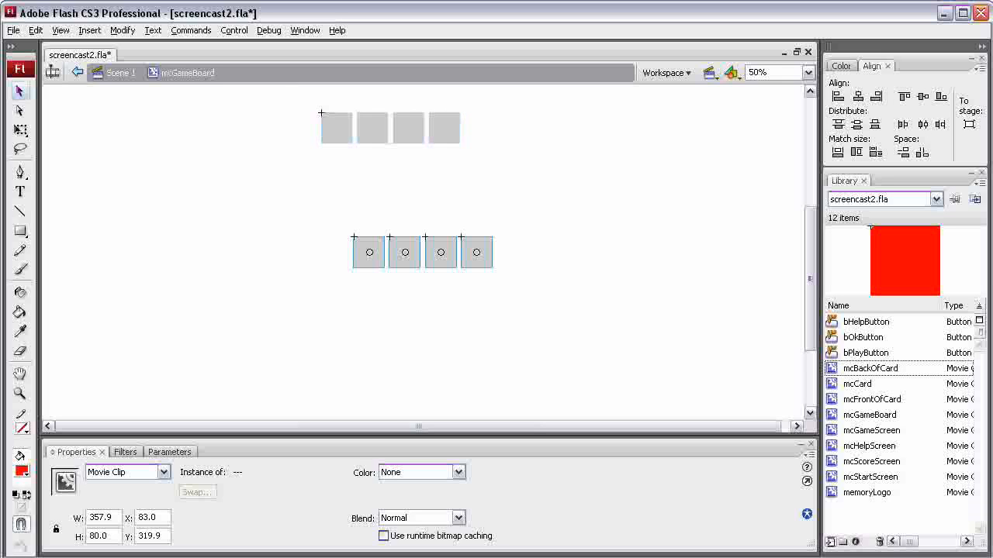
pyautogui.moveTo(367, 252); pyautogui.dragTo(337, 161)
pyautogui.hotkey('ctrl', 'v')
pyautogui.moveTo(369, 252); pyautogui.dragTo(334, 195)
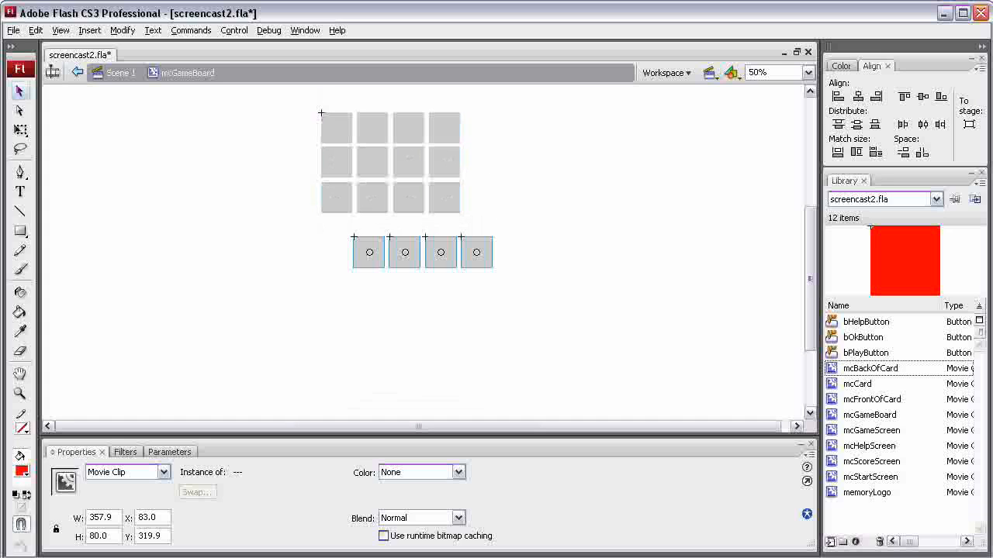
pyautogui.moveTo(369, 252); pyautogui.dragTo(337, 235)
pyautogui.press('Escape')
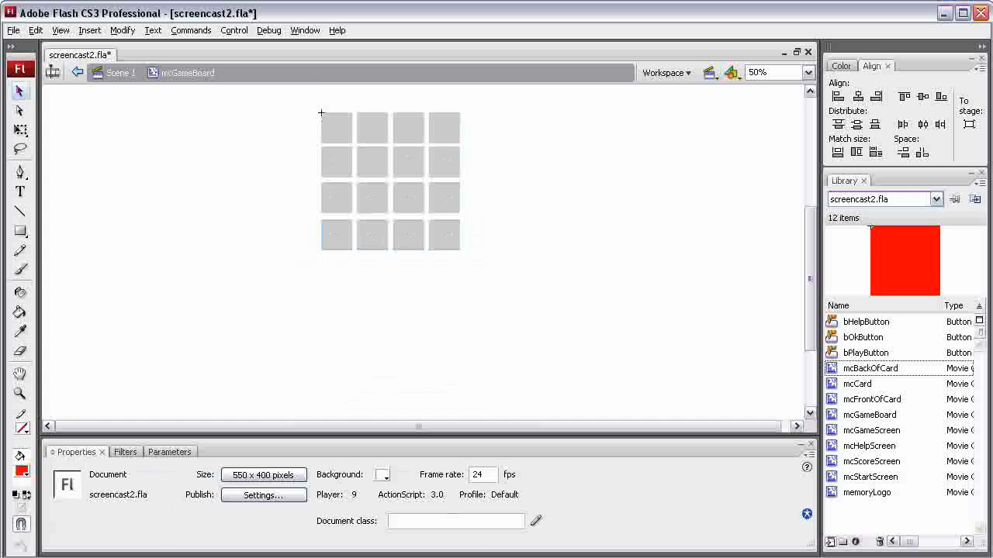
# Distribute the four cards of the first column evenly by their vertical centers.
pyautogui.moveTo(300, 96); pyautogui.dragTo(352, 284)
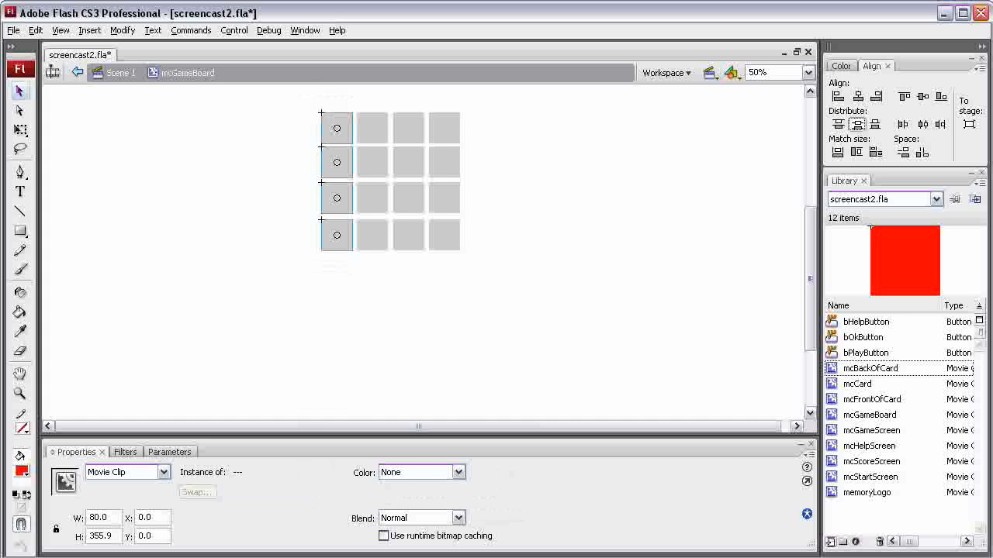
pyautogui.click(857, 124)
pyautogui.press('Escape')
# Align the cards of the second, third and fourth rows to the bottom edge within each row.
pyautogui.moveTo(508, 157); pyautogui.dragTo(311, 172)
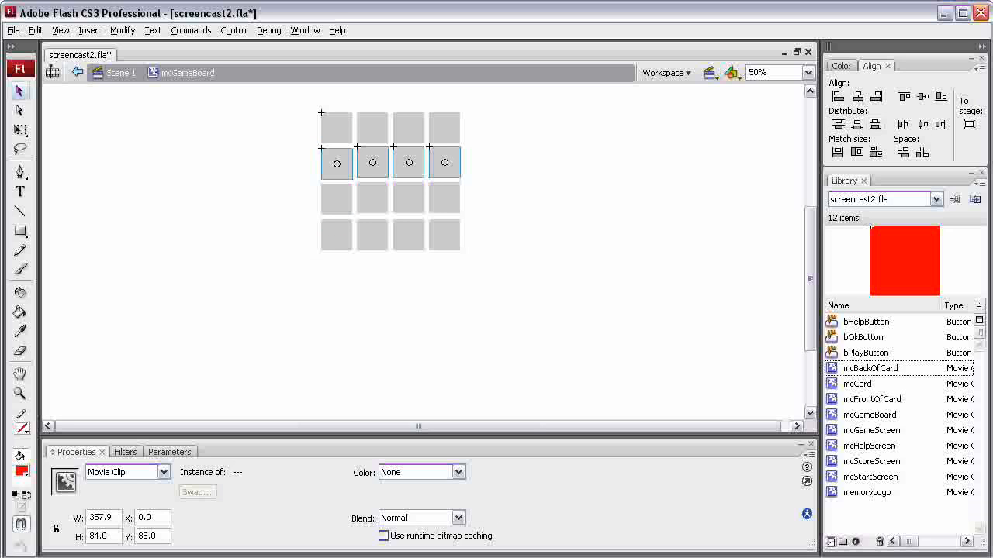
pyautogui.click(940, 97)
pyautogui.click(508, 195)
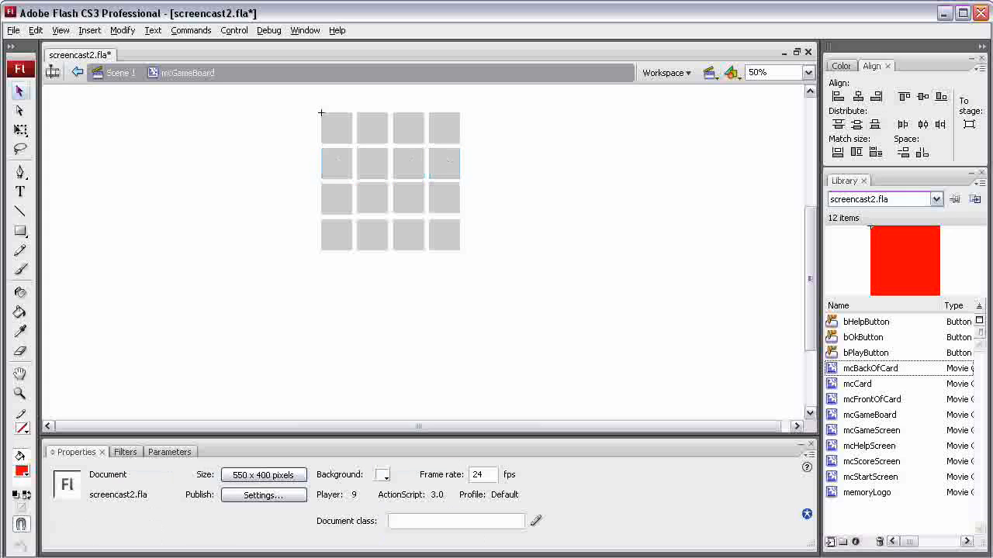
pyautogui.moveTo(504, 194); pyautogui.dragTo(303, 203)
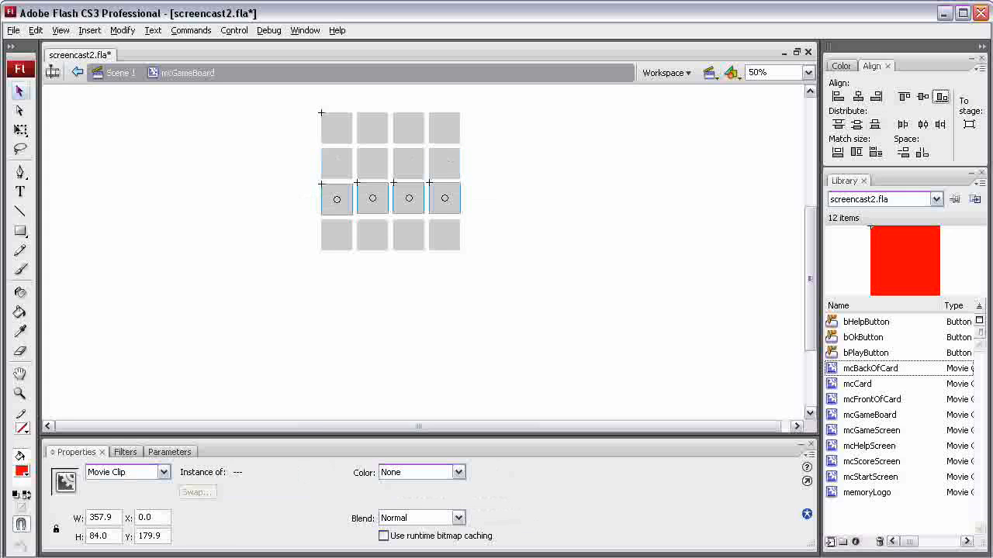
pyautogui.click(941, 97)
pyautogui.moveTo(492, 235); pyautogui.dragTo(275, 246)
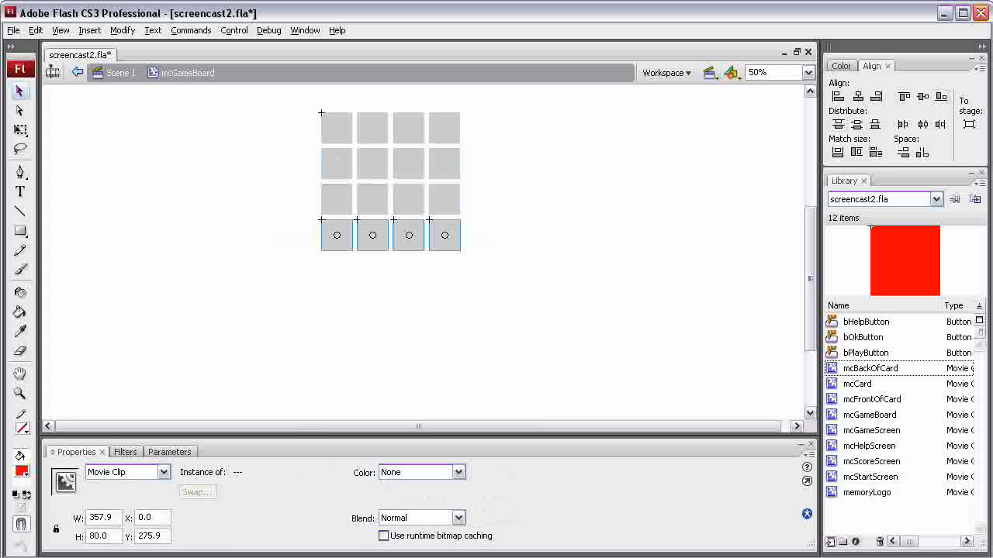
pyautogui.click(940, 97)
pyautogui.click(512, 305)
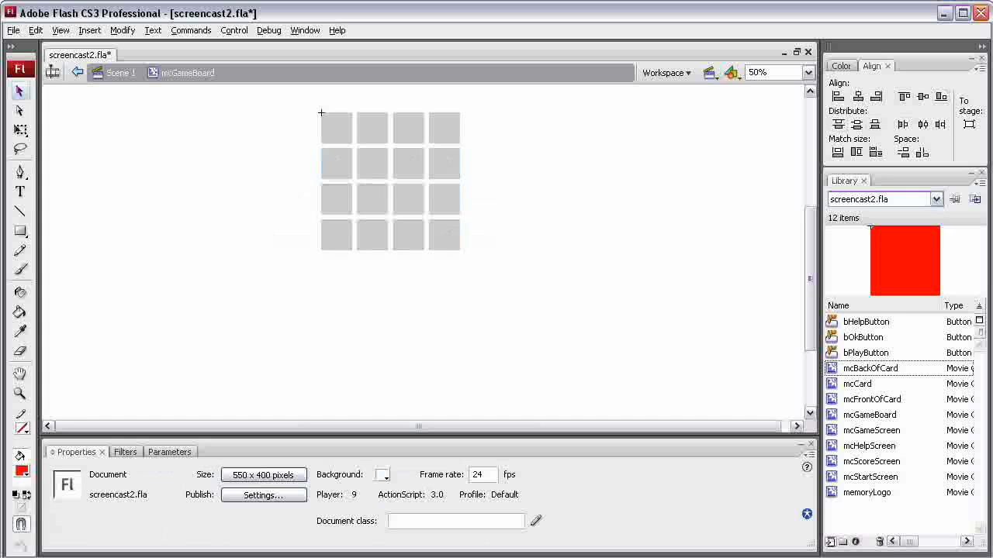
pyautogui.moveTo(512, 307); pyautogui.dragTo(294, 144)
pyautogui.moveTo(321, 112); pyautogui.dragTo(320, 111)
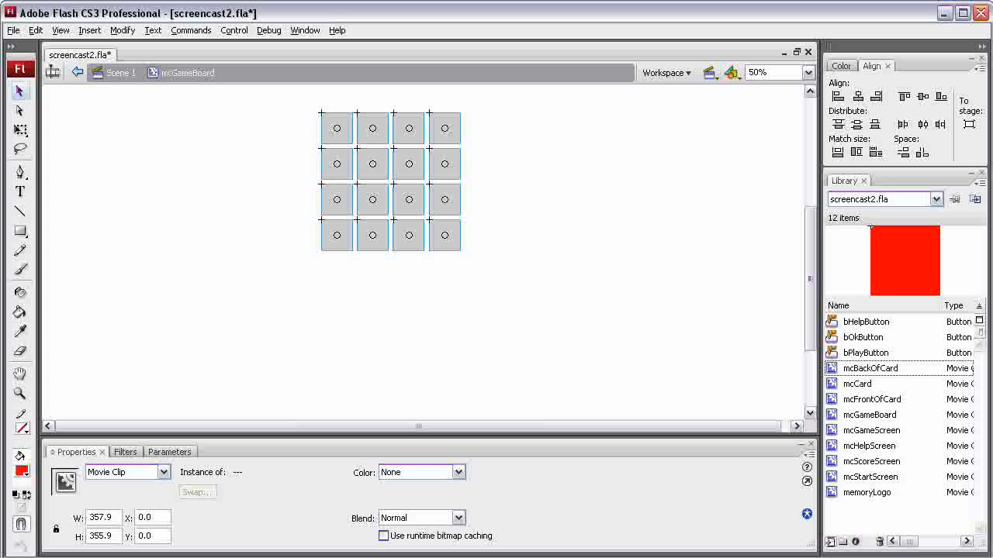
pyautogui.click(434, 333)
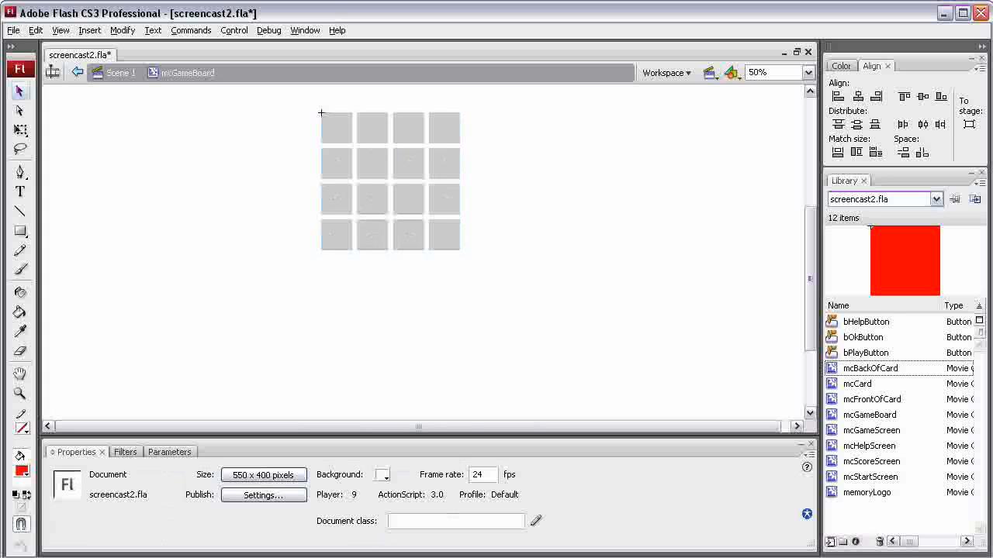
pyautogui.moveTo(271, 88); pyautogui.dragTo(537, 305)
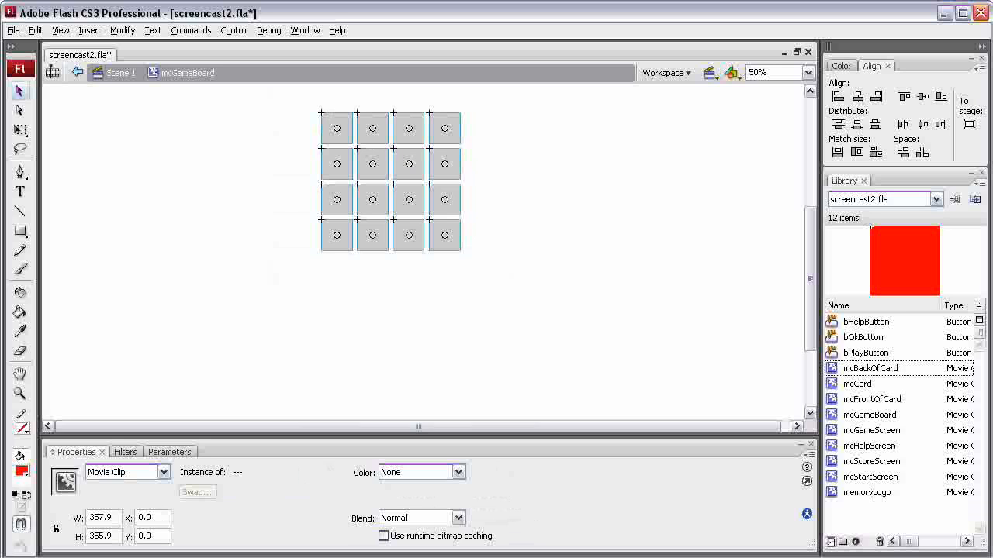
pyautogui.press('Escape')
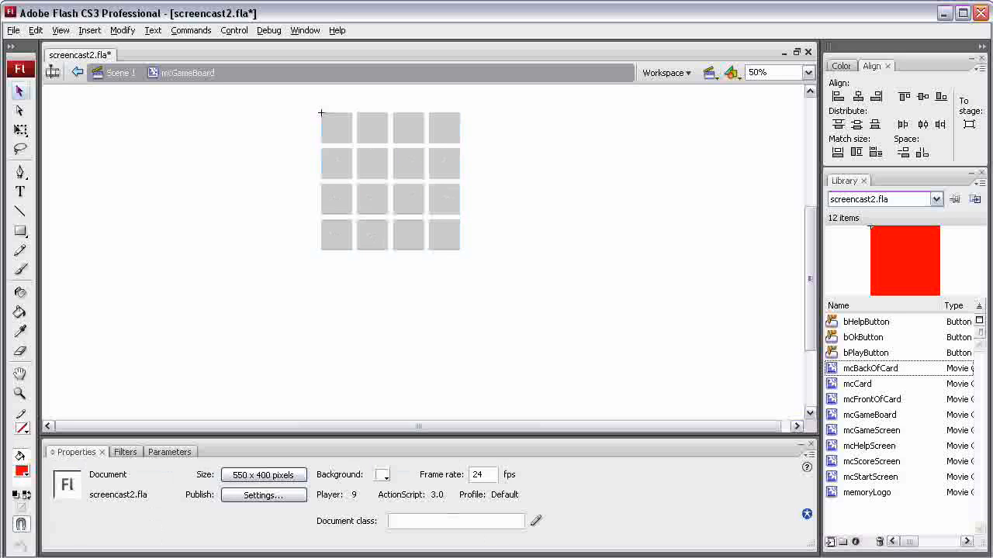
# Check the board in mcGameScreen, then return to Scene 1 and show the timeline with the game screen layer selected.
pyautogui.doubleClick(832, 431)
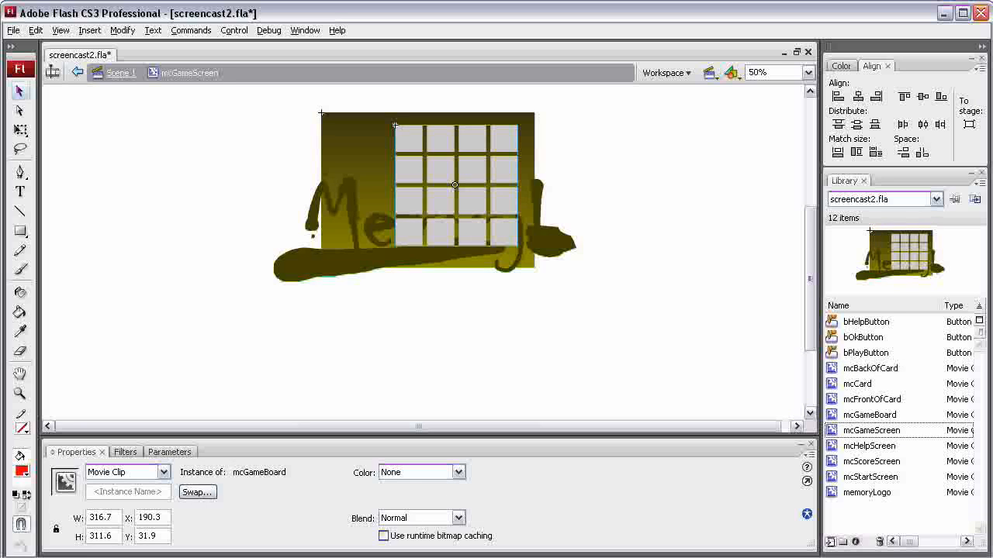
pyautogui.click(120, 72)
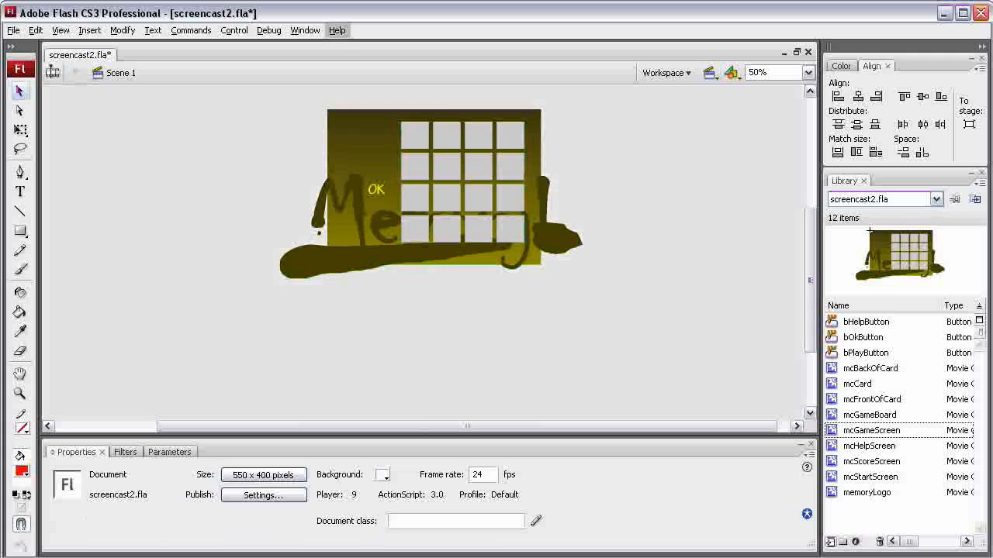
pyautogui.click(305, 30)
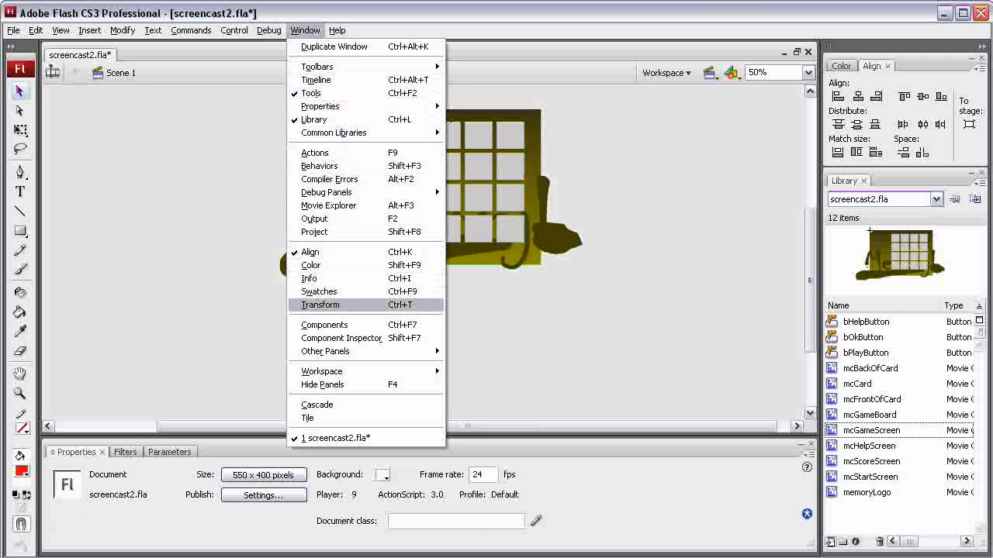
pyautogui.click(316, 80)
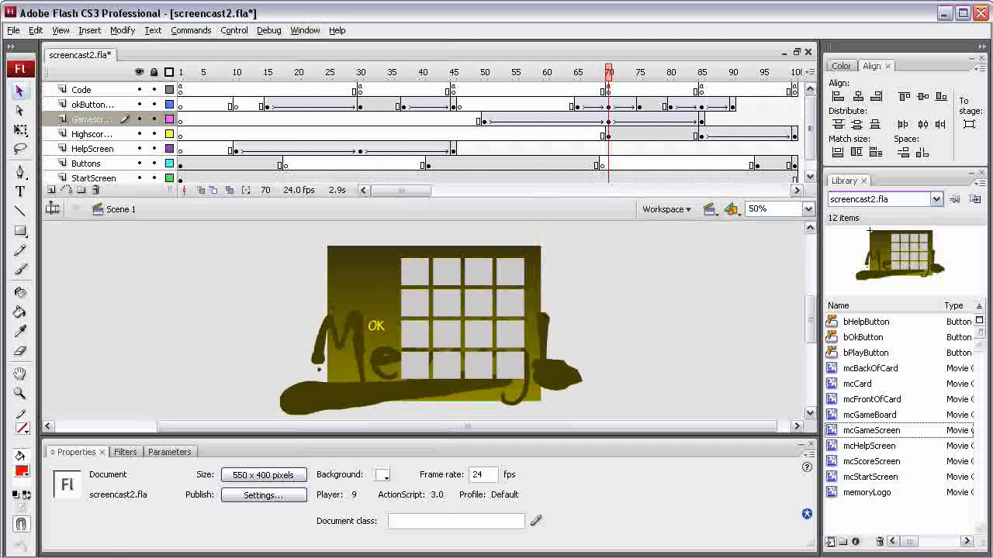
pyautogui.moveTo(608, 72); pyautogui.dragTo(608, 73)
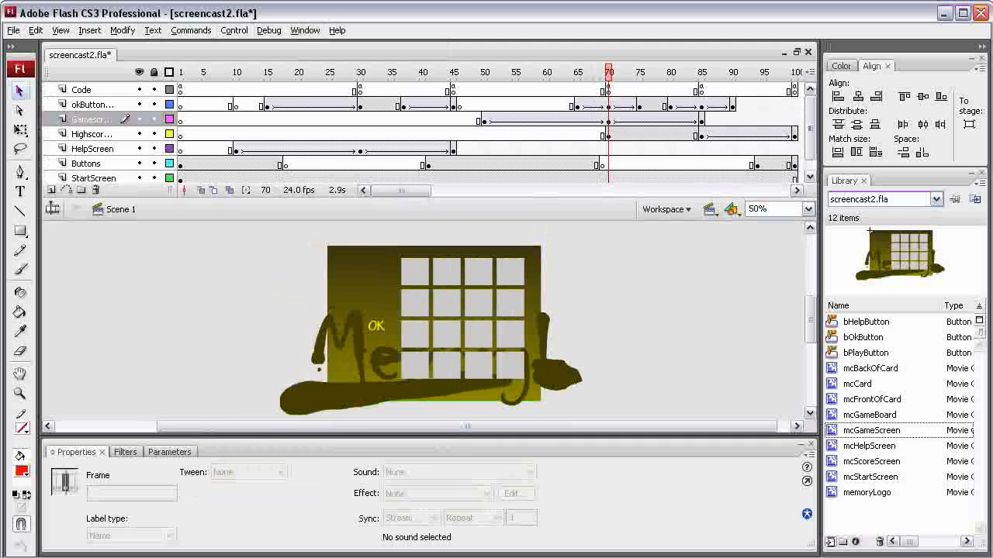
pyautogui.click(92, 119)
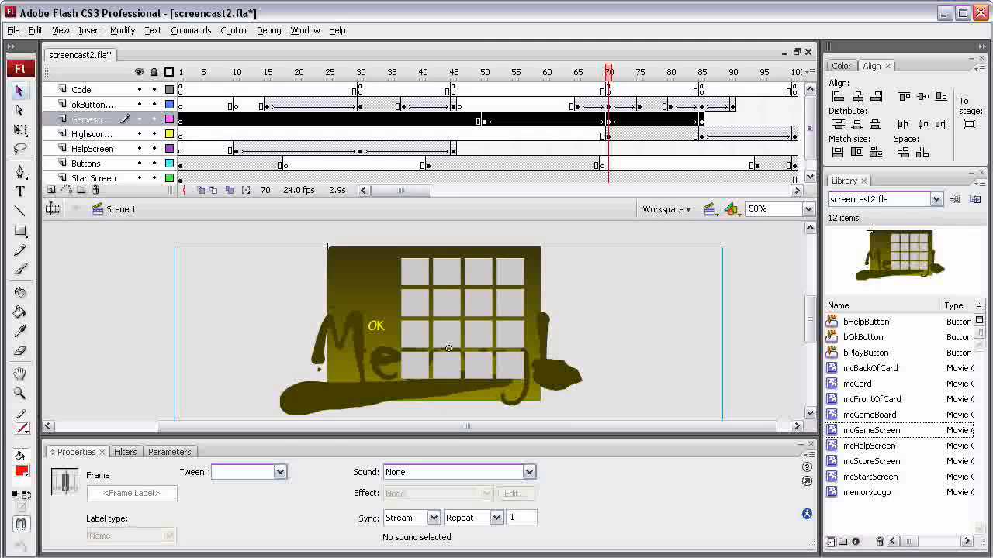
# Open the mcGameScreen symbol and inspect its background rectangle, memoryLogo instance and mcGameBoard instance.
pyautogui.doubleClick(871, 431)
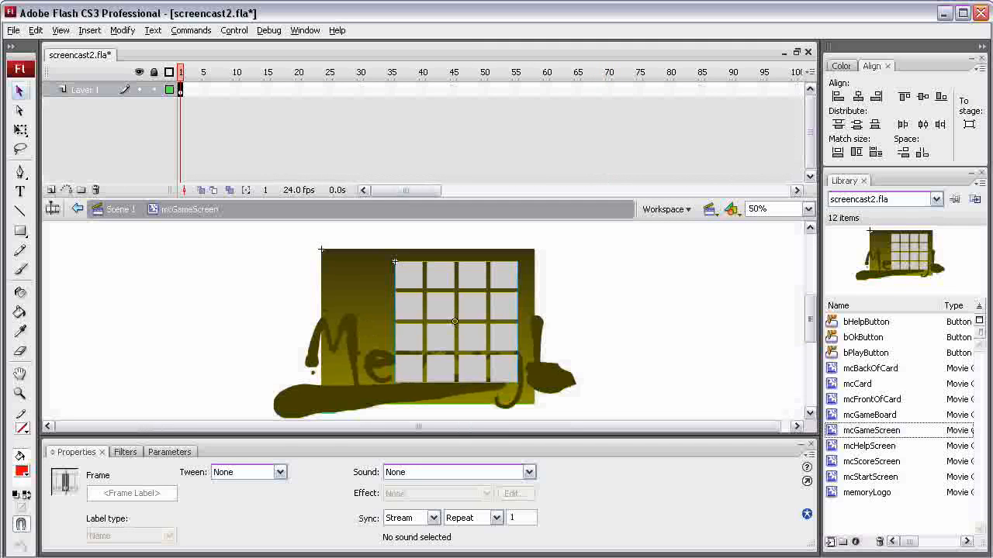
pyautogui.click(358, 285)
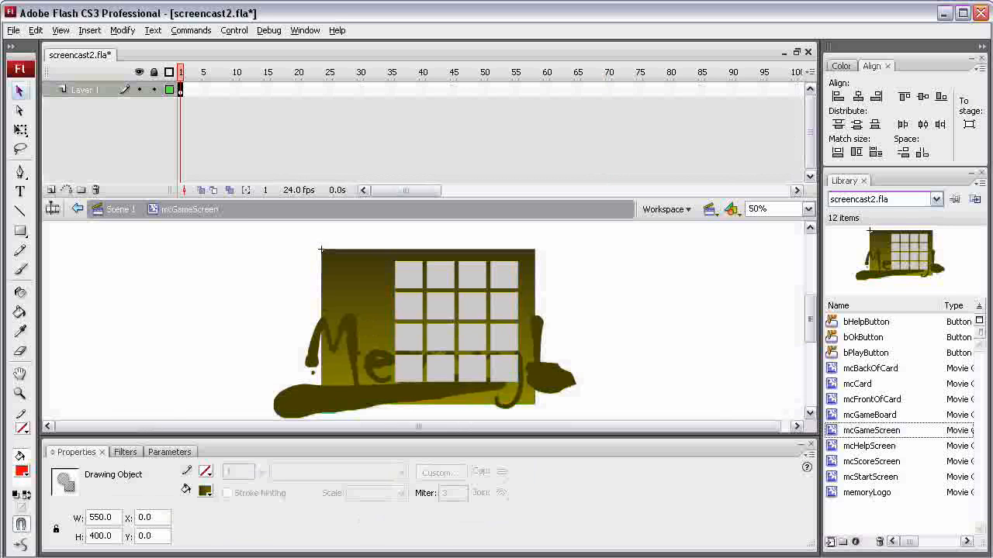
pyautogui.click(346, 395)
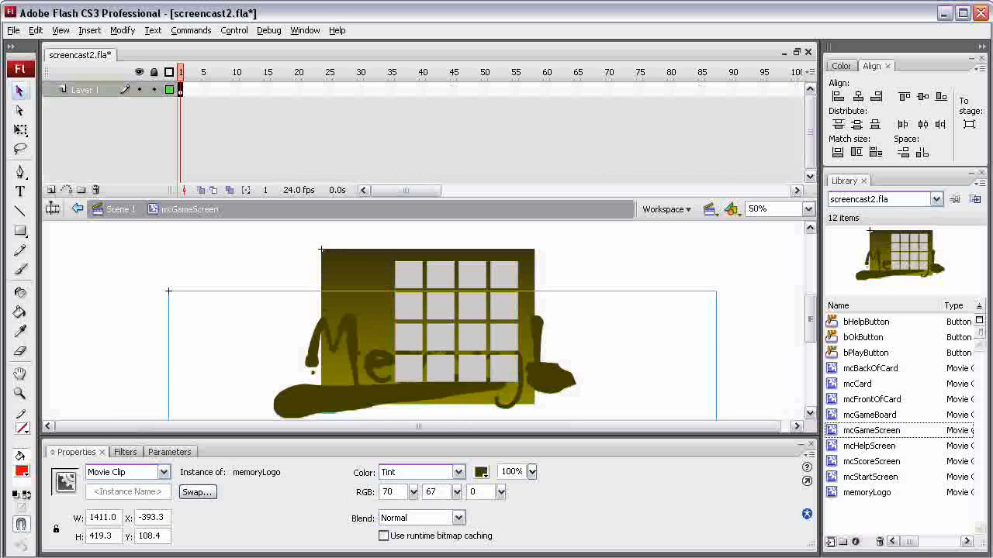
pyautogui.click(441, 337)
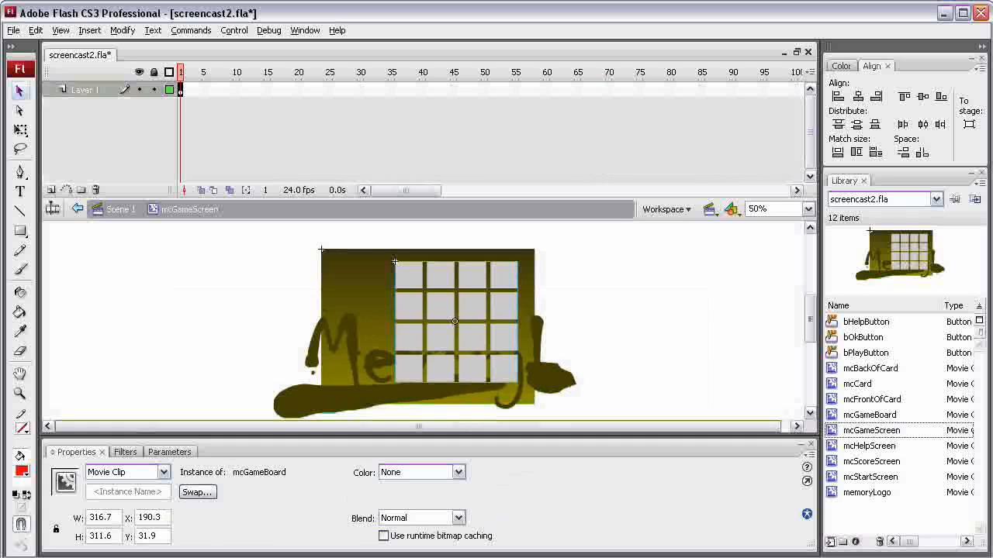
# Open the mcGameBoard symbol and inspect the mcCard instances that make up its grid.
pyautogui.hotkey('ctrl', 'e')
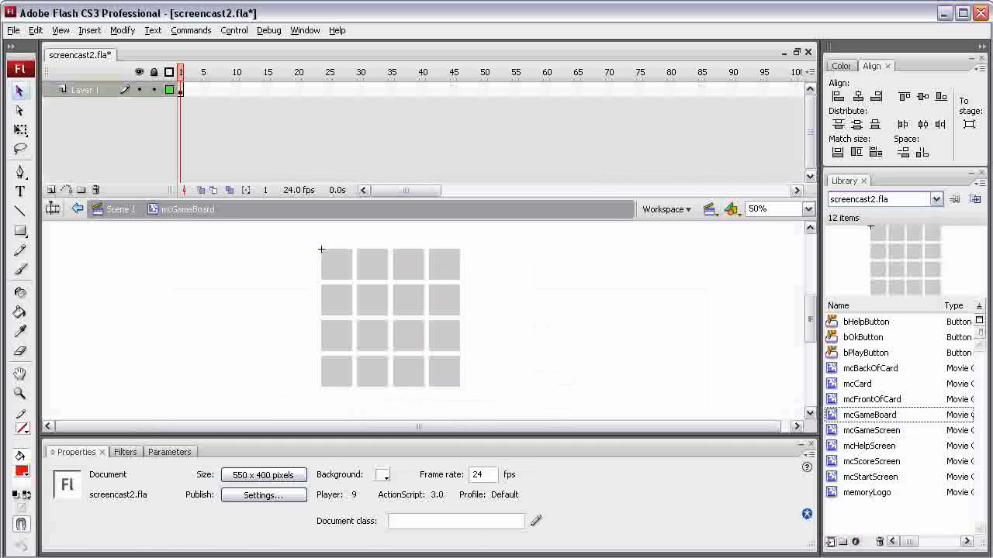
pyautogui.click(337, 265)
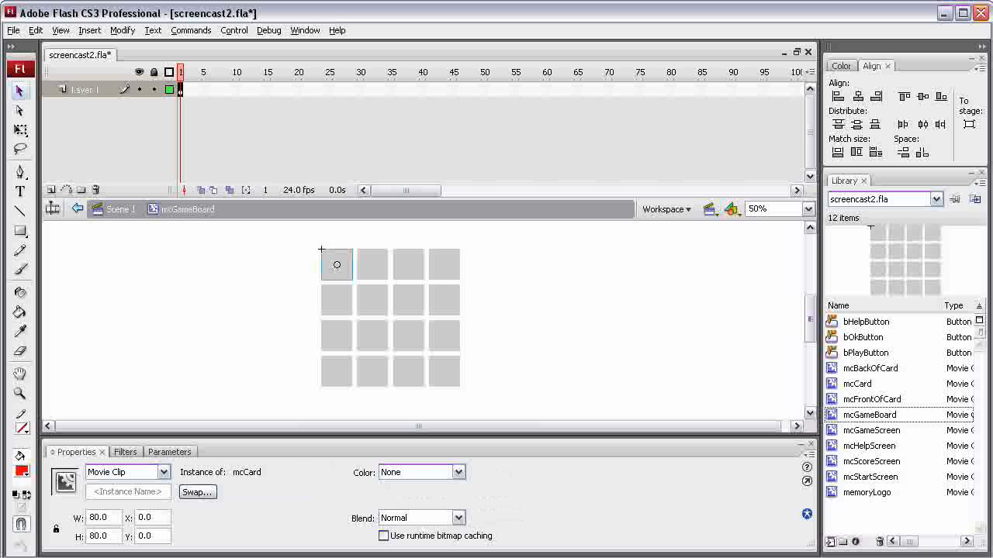
pyautogui.moveTo(336, 265); pyautogui.dragTo(444, 266)
# Open the mcCard symbol and play back its card-flip animation from the first frame.
pyautogui.doubleClick(832, 384)
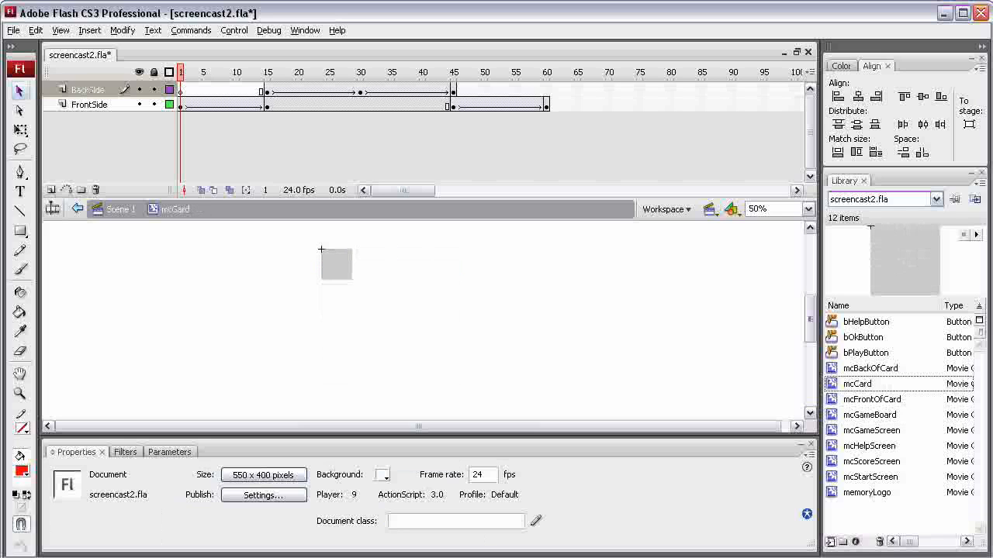
pyautogui.click(337, 265)
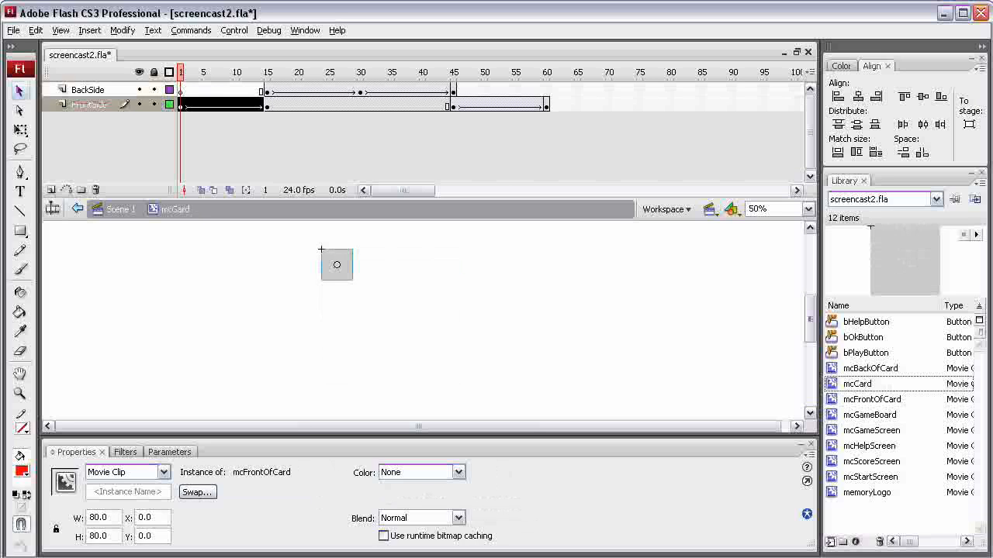
pyautogui.press('Return')
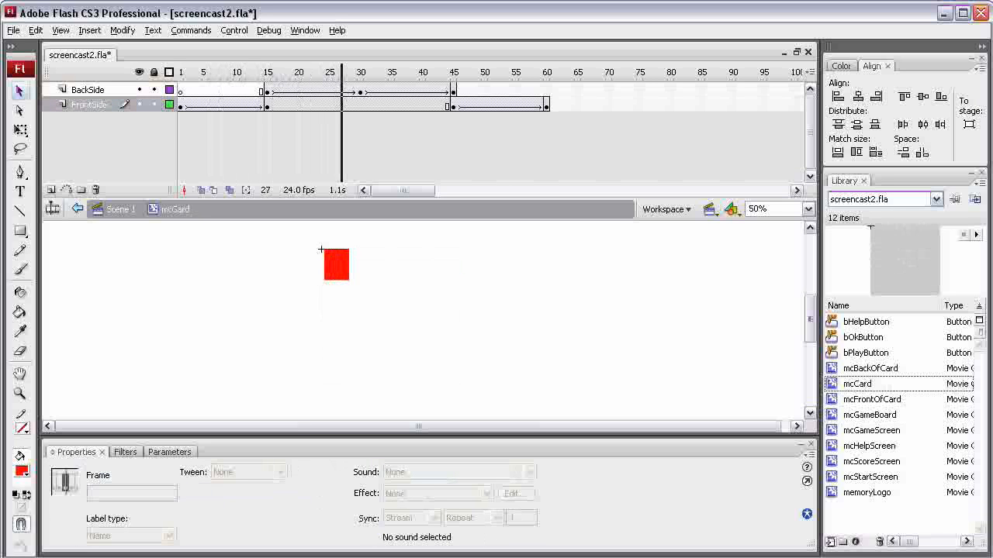
pyautogui.moveTo(347, 72); pyautogui.dragTo(180, 72)
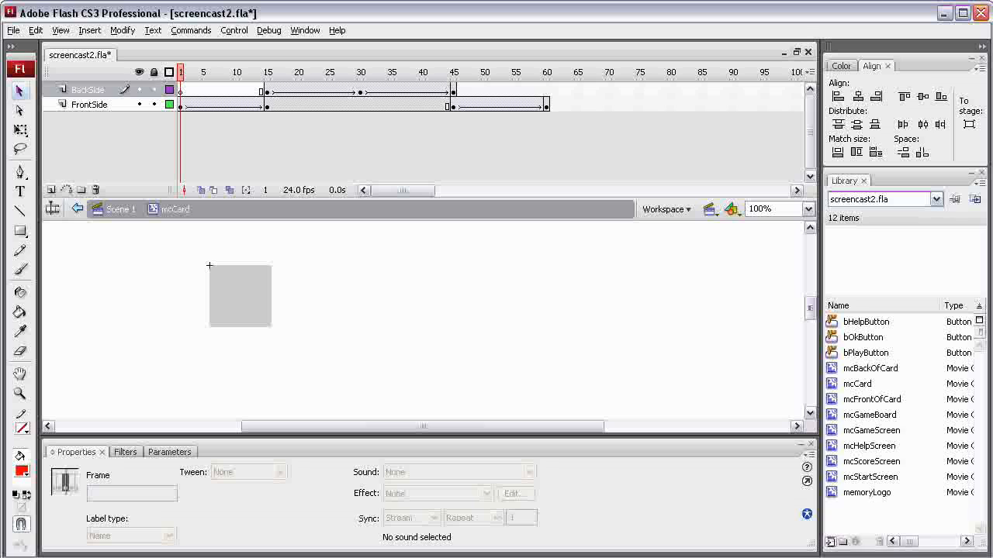
pyautogui.press('Return')
pyautogui.press('Return')
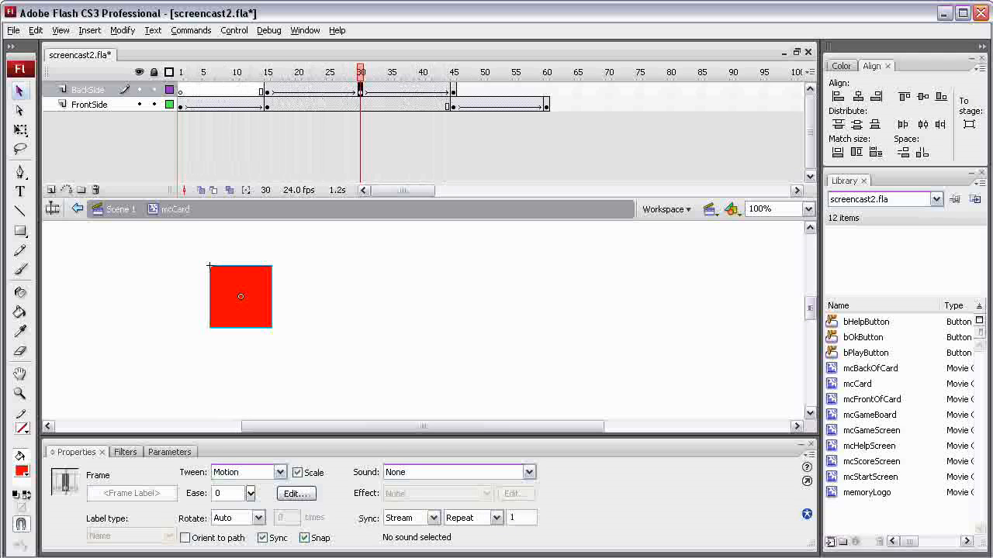
# Open the mcBackOfCard symbol from the card and import CAT5 395x395.bmp into the library.
pyautogui.click(242, 297)
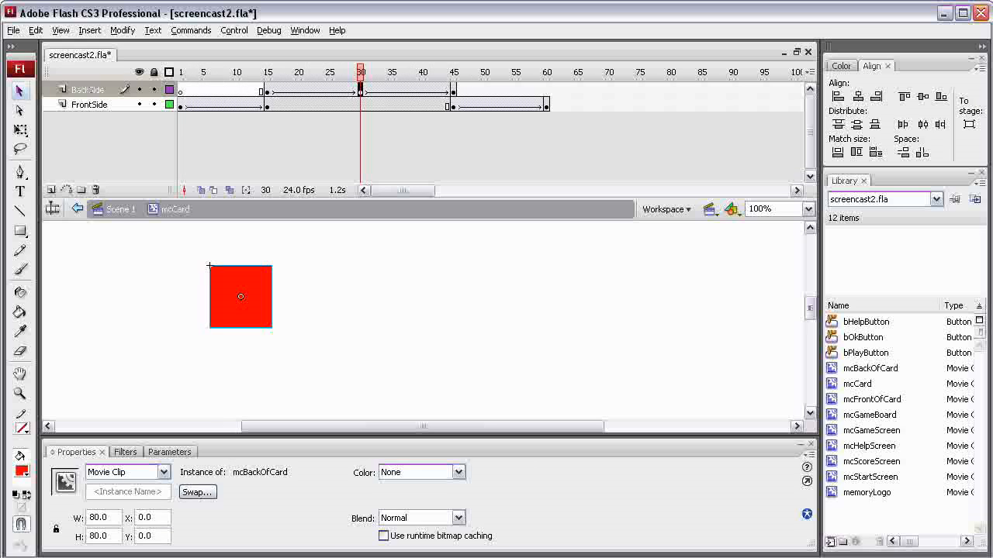
pyautogui.doubleClick(241, 297)
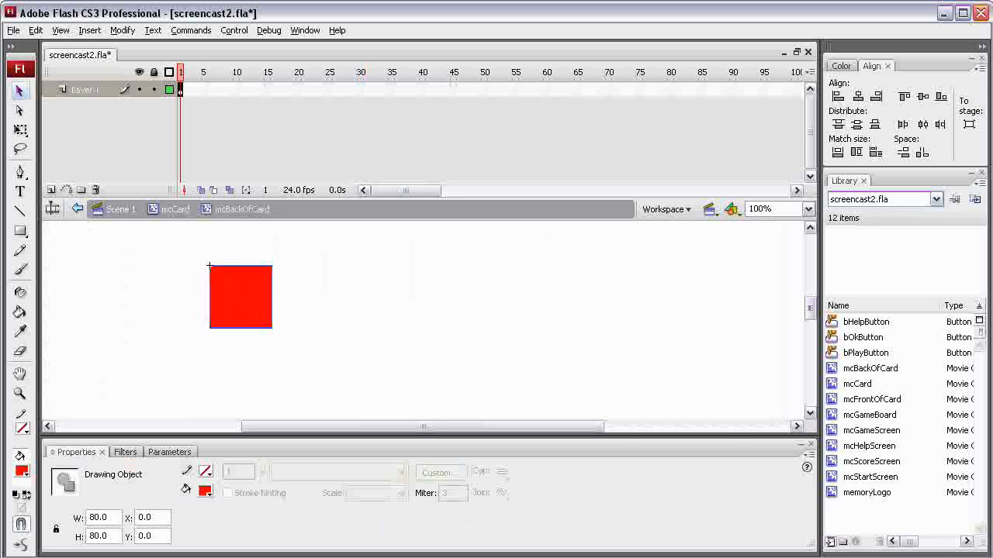
pyautogui.click(14, 30)
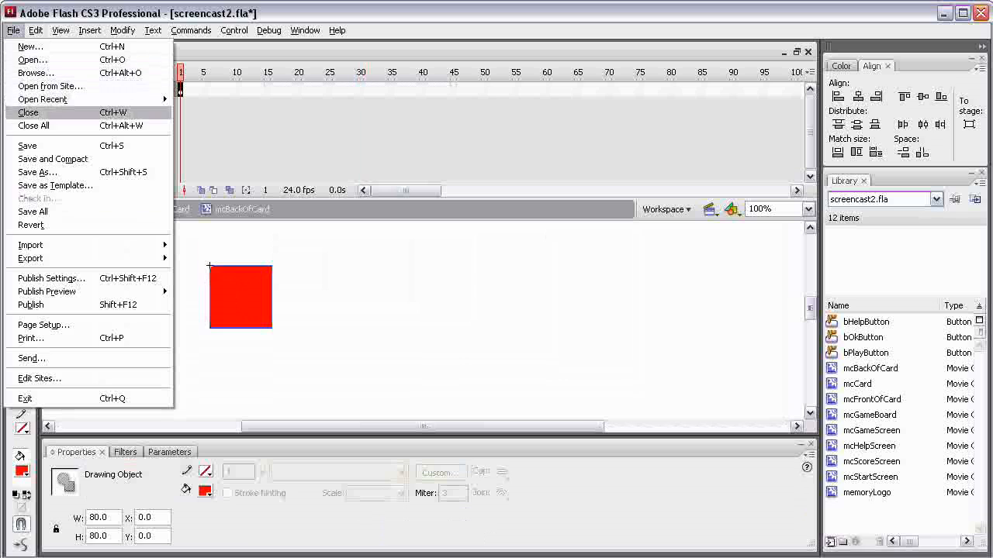
pyautogui.moveTo(116, 245)
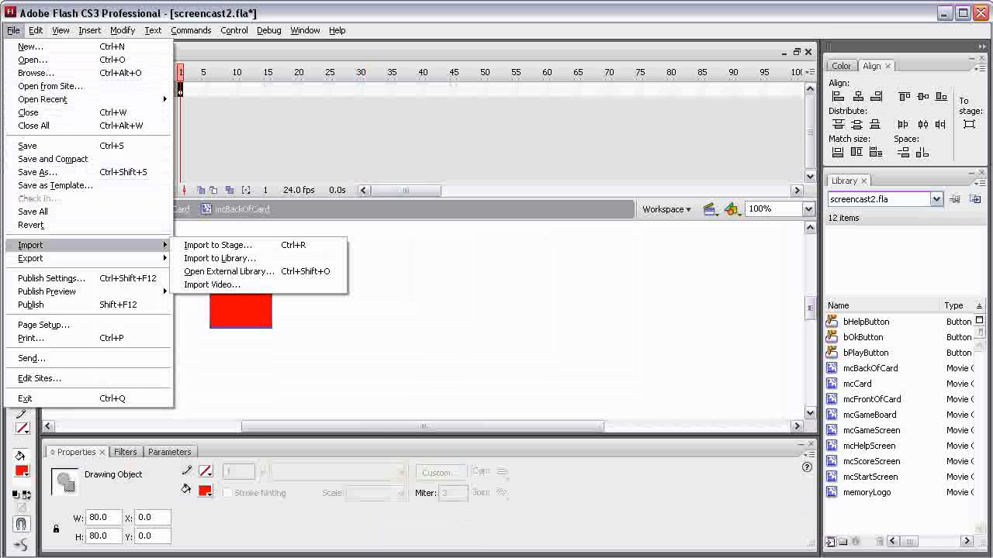
pyautogui.click(233, 259)
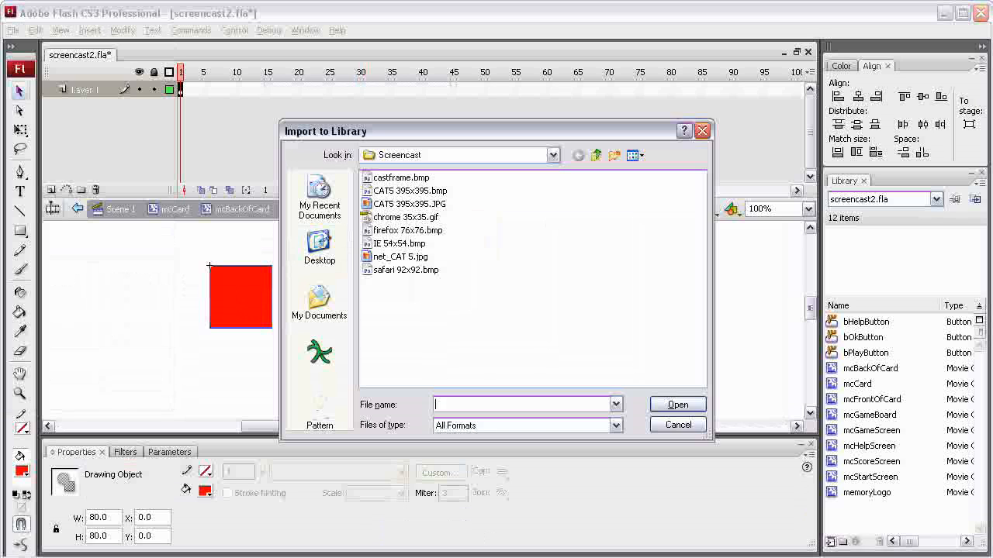
pyautogui.click(410, 191)
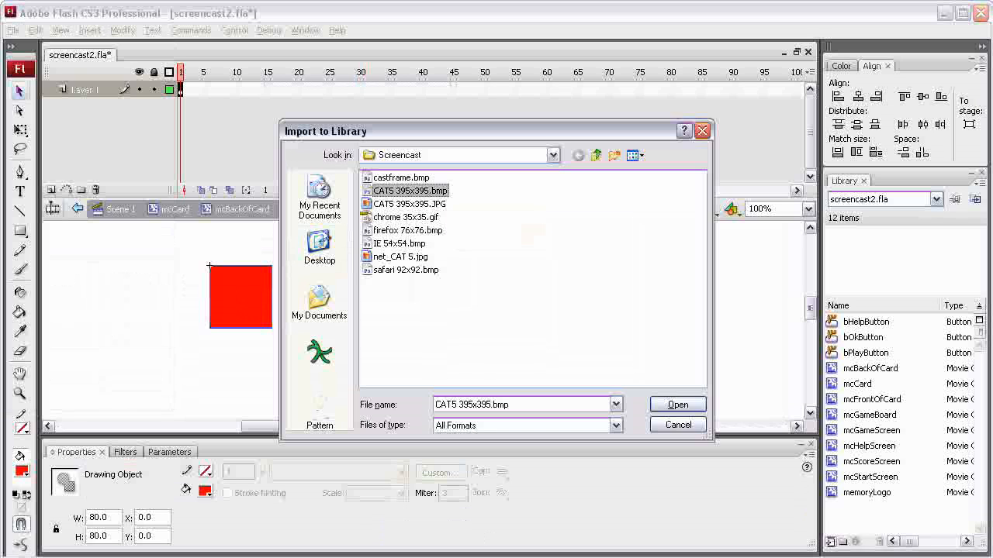
pyautogui.click(678, 404)
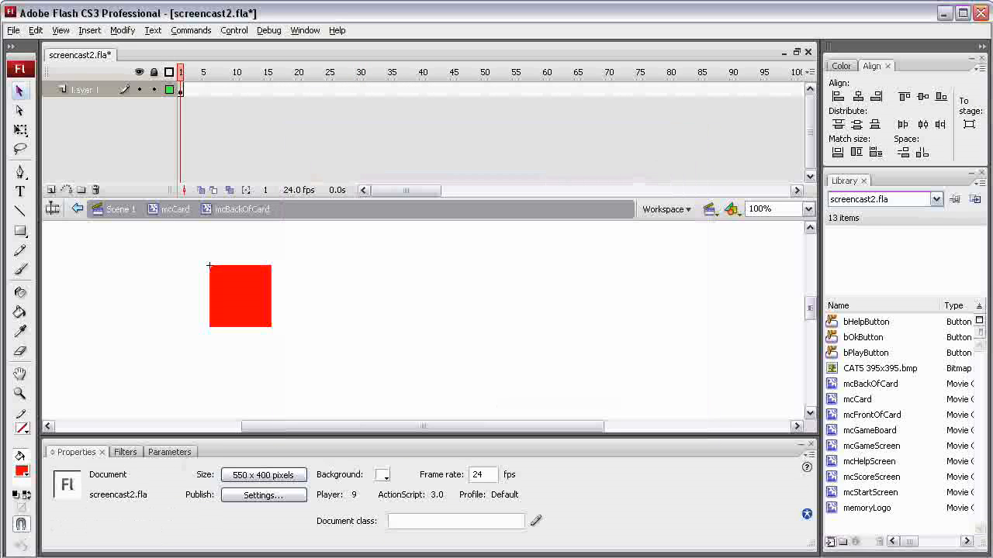
# Place the CAT5 395x395.bmp bitmap on the stage beside the red square and check the square's dimensions.
pyautogui.click(879, 368)
pyautogui.moveTo(879, 369); pyautogui.dragTo(435, 320)
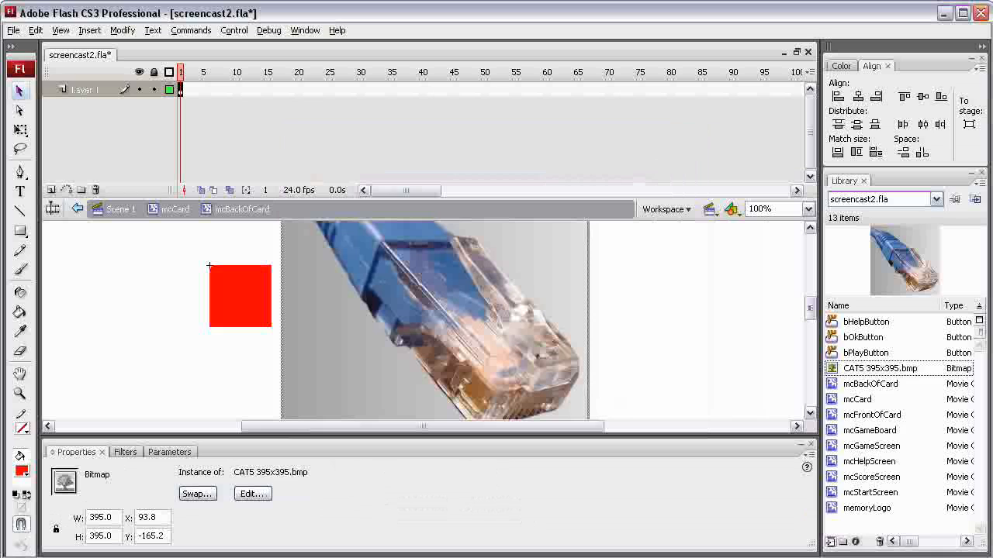
pyautogui.click(241, 297)
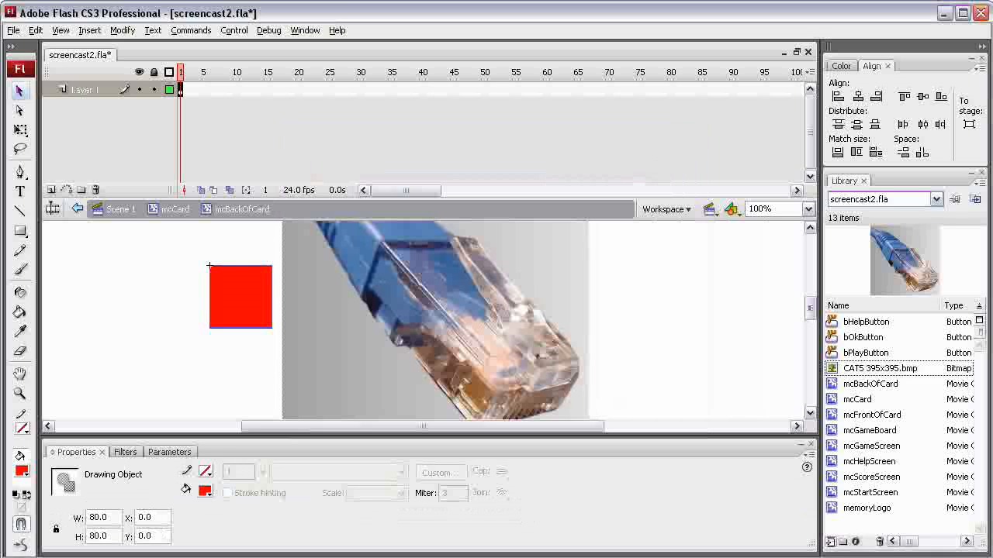
# Lock the CAT5 bitmap's width and height proportions and set its width to 80.
pyautogui.click(434, 319)
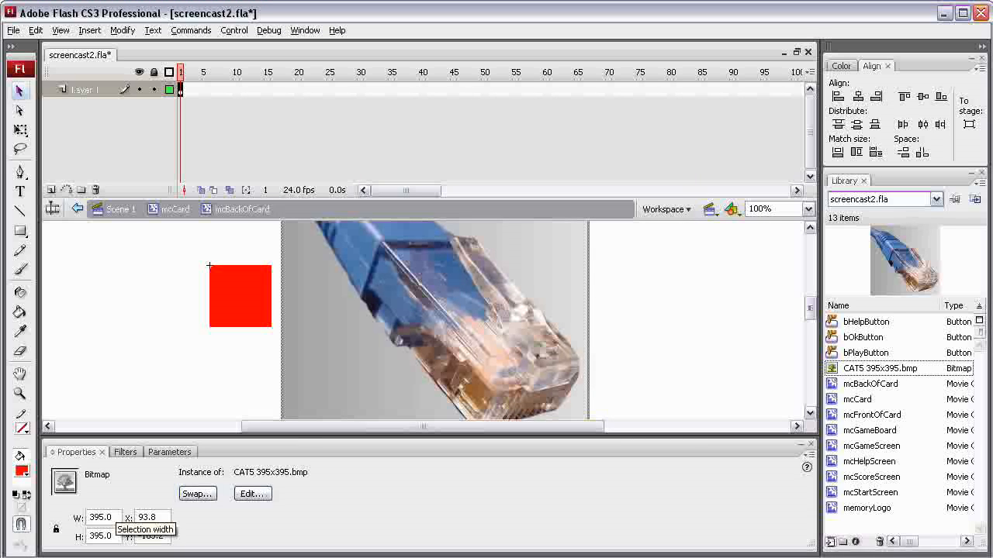
pyautogui.click(56, 529)
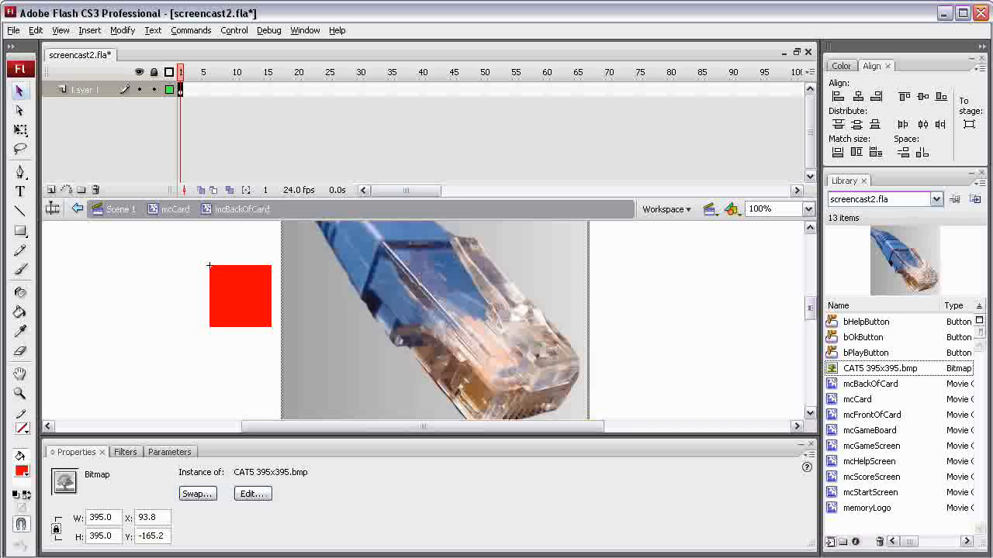
pyautogui.click(56, 529)
pyautogui.click(56, 530)
pyautogui.click(56, 530)
pyautogui.click(56, 529)
pyautogui.doubleClick(97, 518)
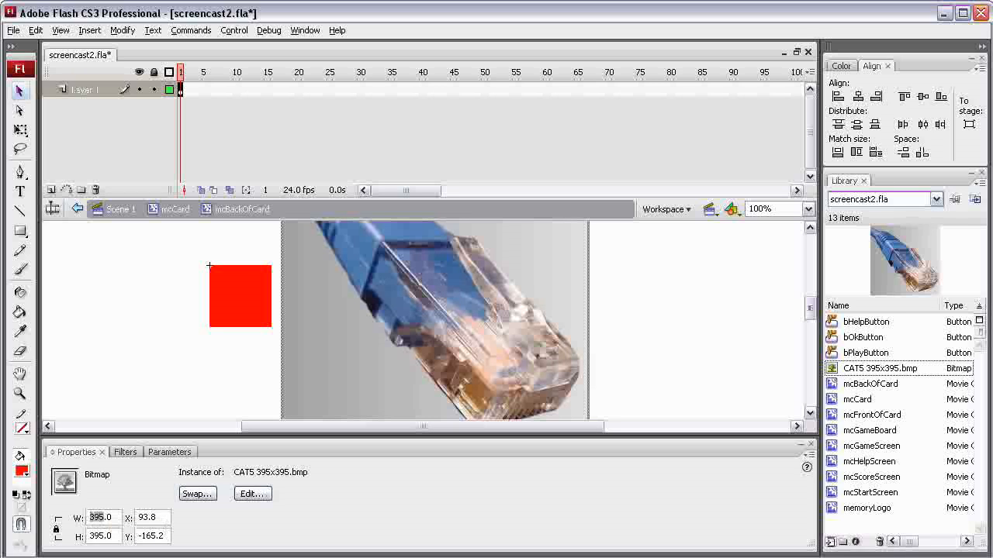
pyautogui.write('80')
pyautogui.press('Return')
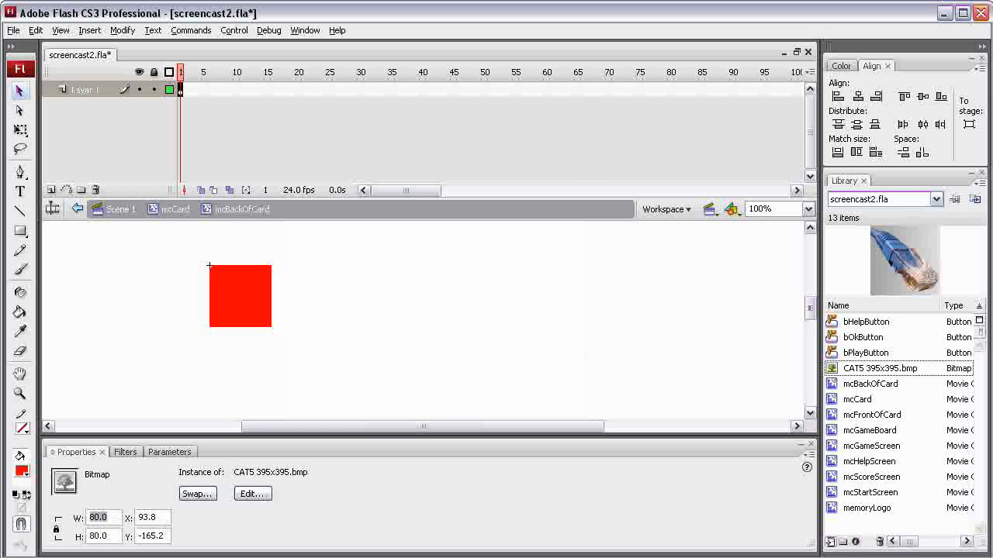
# Move the resized CAT5 bitmap down level with the red square, to about X 94, Y 0.
pyautogui.click(808, 209)
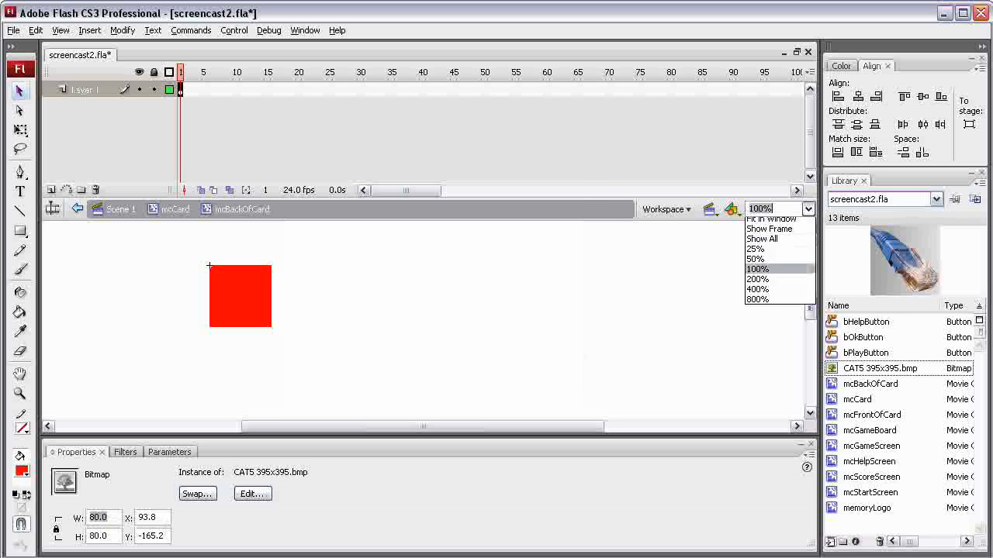
pyautogui.click(764, 242)
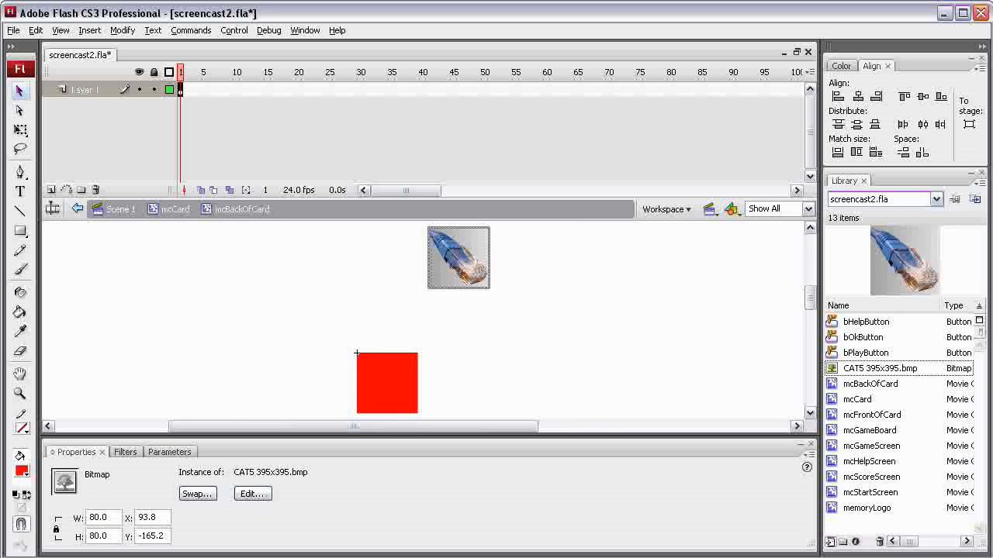
pyautogui.moveTo(459, 258); pyautogui.dragTo(458, 383)
pyautogui.scroll(-3, 458, 383)
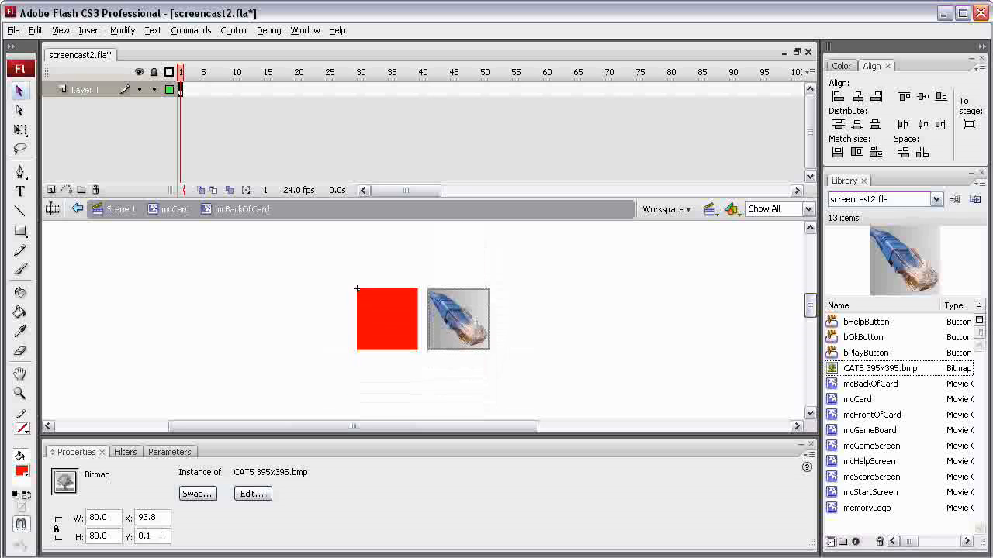
# Delete the red square from the mcBackOfCard symbol, keeping the CAT5 bitmap.
pyautogui.click(807, 209)
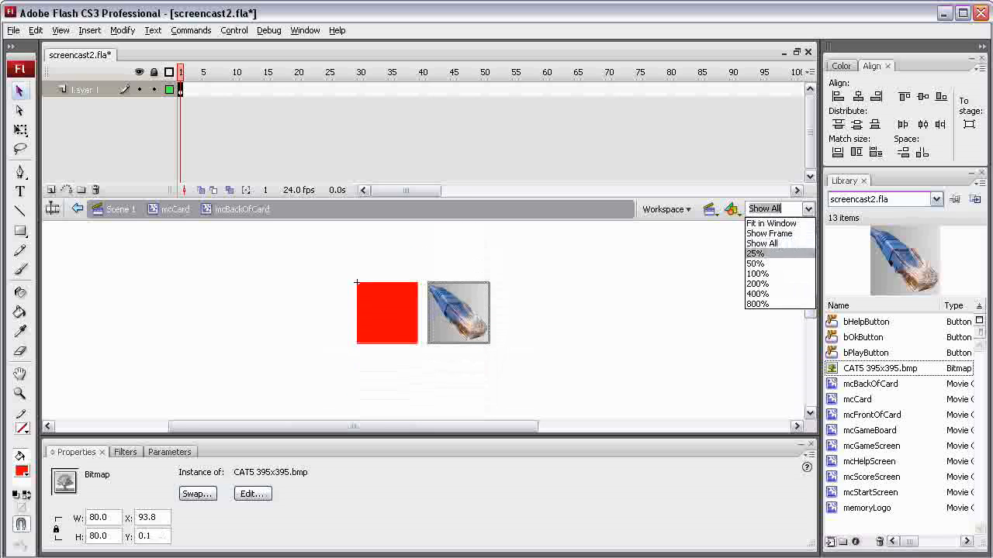
pyautogui.click(757, 273)
pyautogui.click(807, 209)
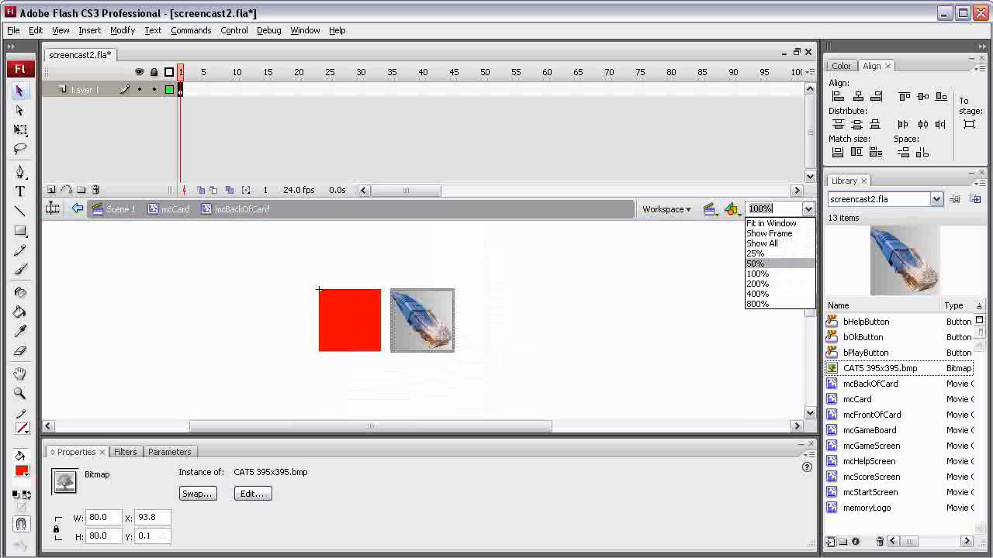
pyautogui.click(757, 284)
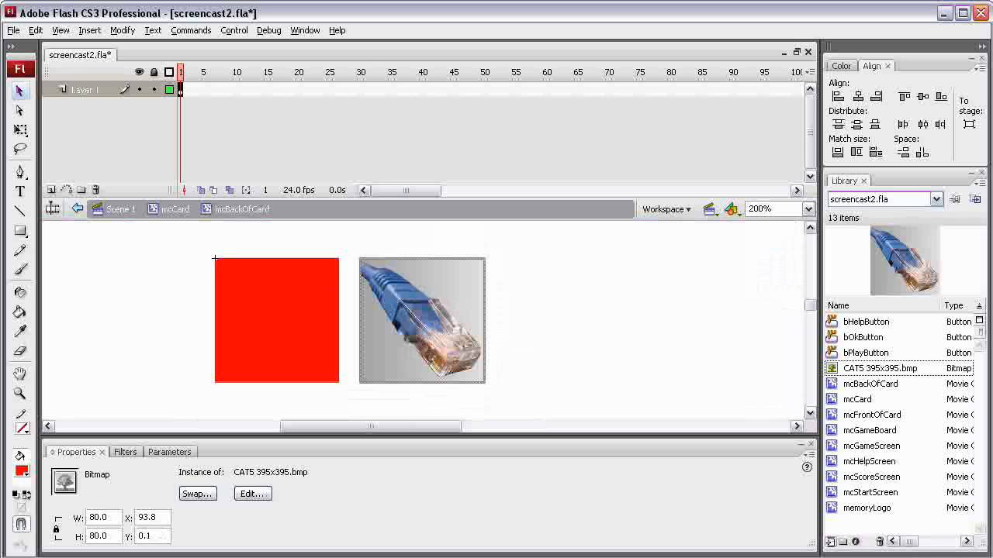
pyautogui.moveTo(161, 518); pyautogui.dragTo(109, 517)
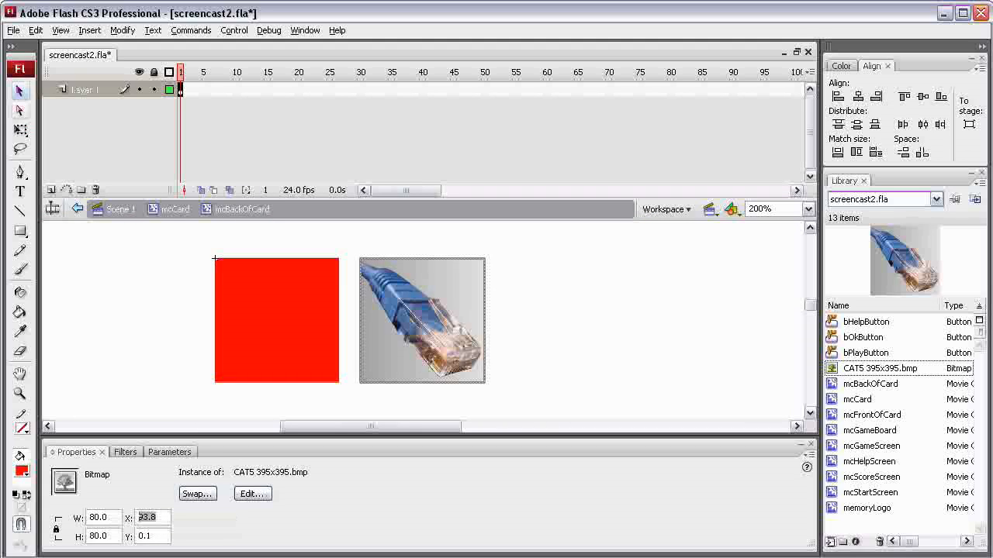
pyautogui.click(20, 91)
pyautogui.click(272, 318)
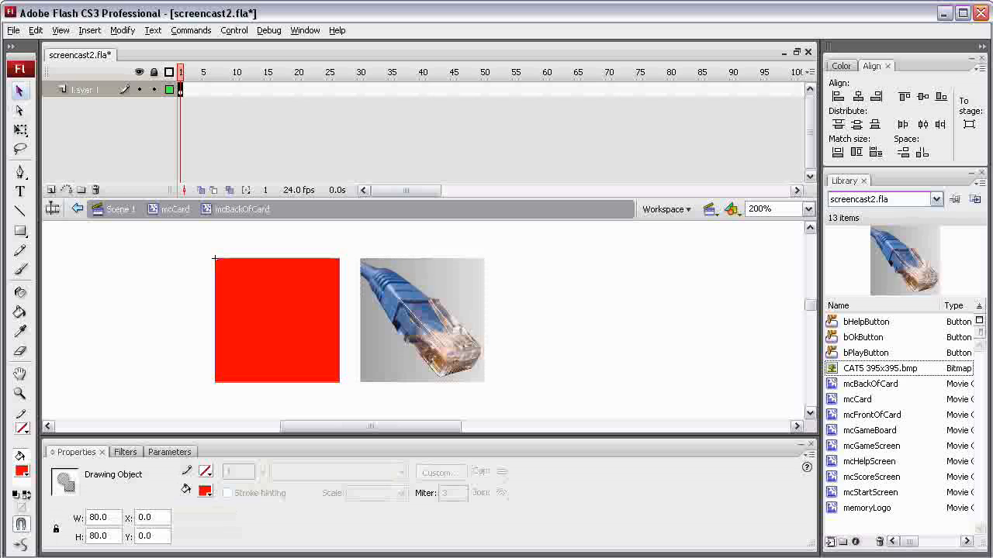
pyautogui.press('Delete')
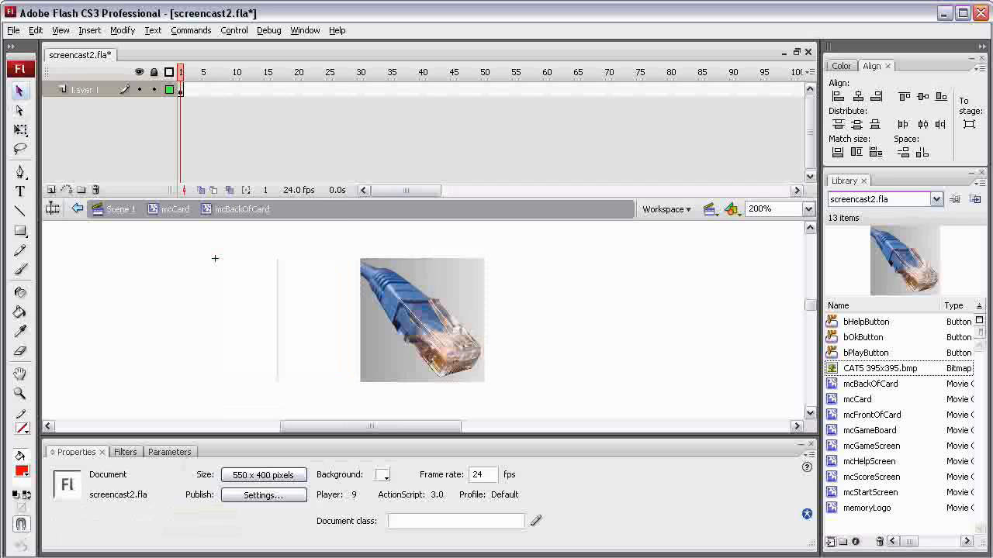
# Convert the CAT5 bitmap on the stage to a movie clip symbol named mcCAT5.
pyautogui.click(422, 319)
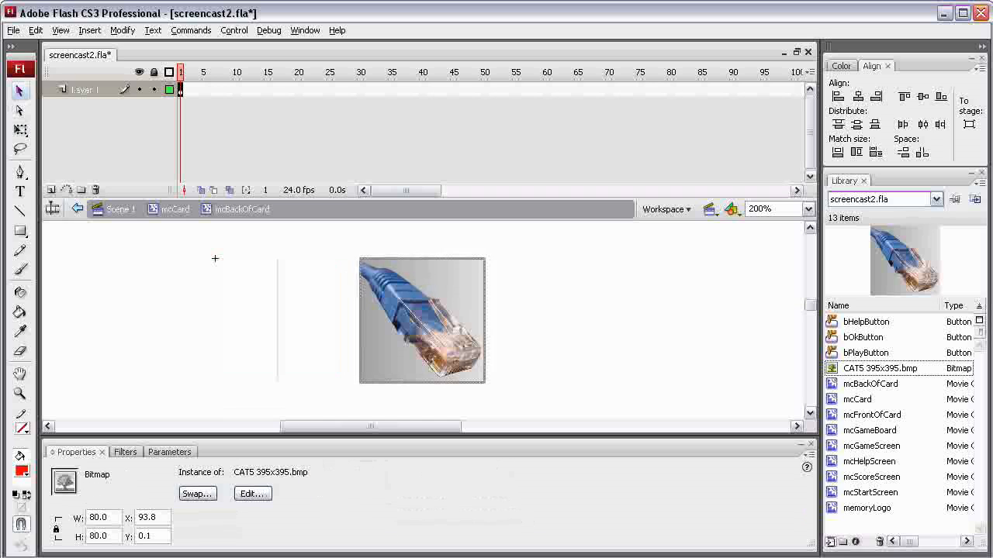
pyautogui.rightClick(436, 308)
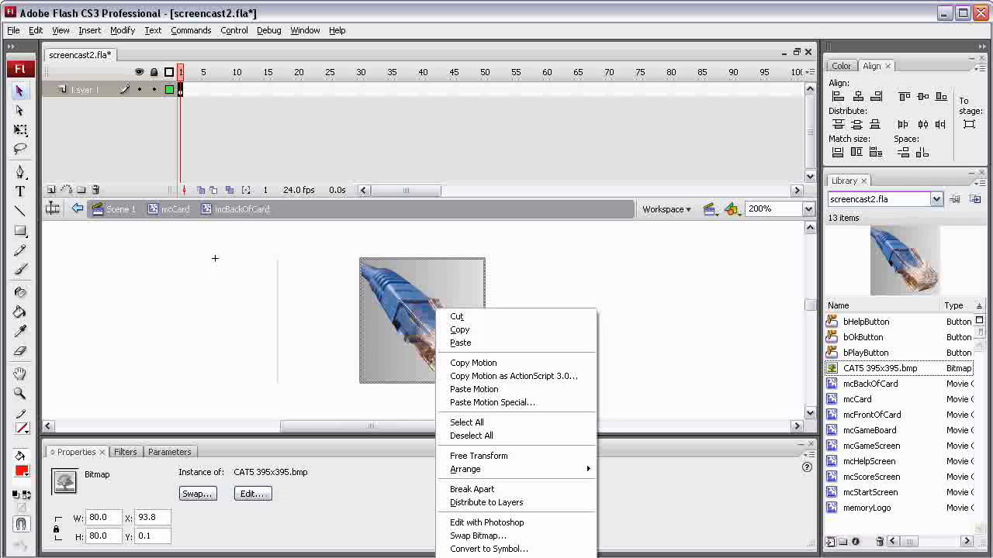
pyautogui.click(489, 549)
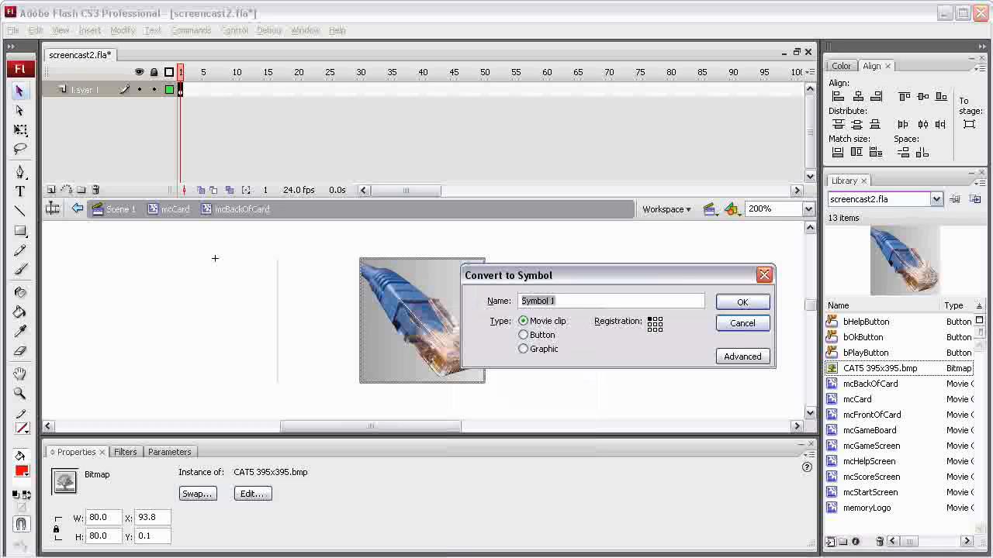
pyautogui.write('C')
pyautogui.write('mcCAT')
pyautogui.write('5')
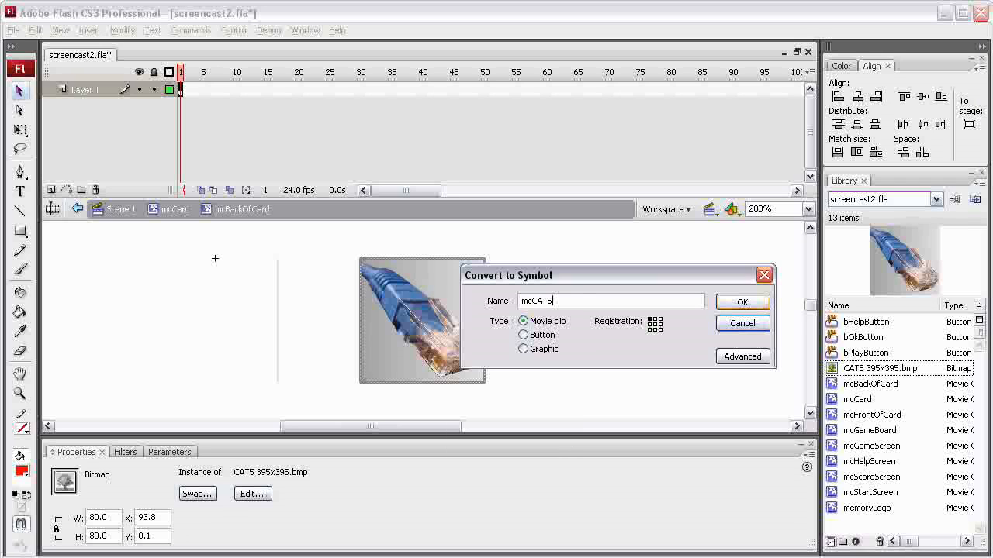
pyautogui.press('Return')
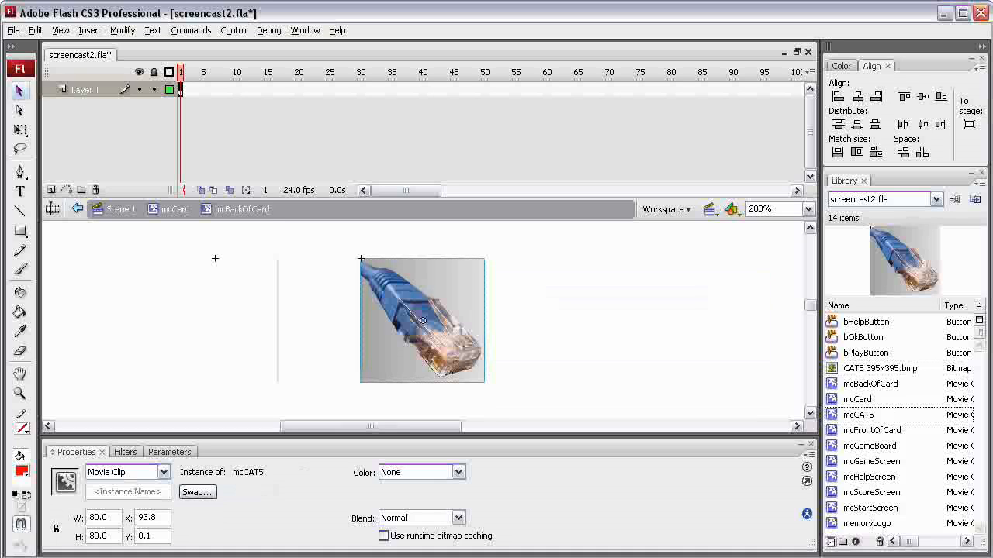
# Position the mcCAT5 instance at X 0, Y 0 and deselect it.
pyautogui.moveTo(158, 518); pyautogui.dragTo(99, 513)
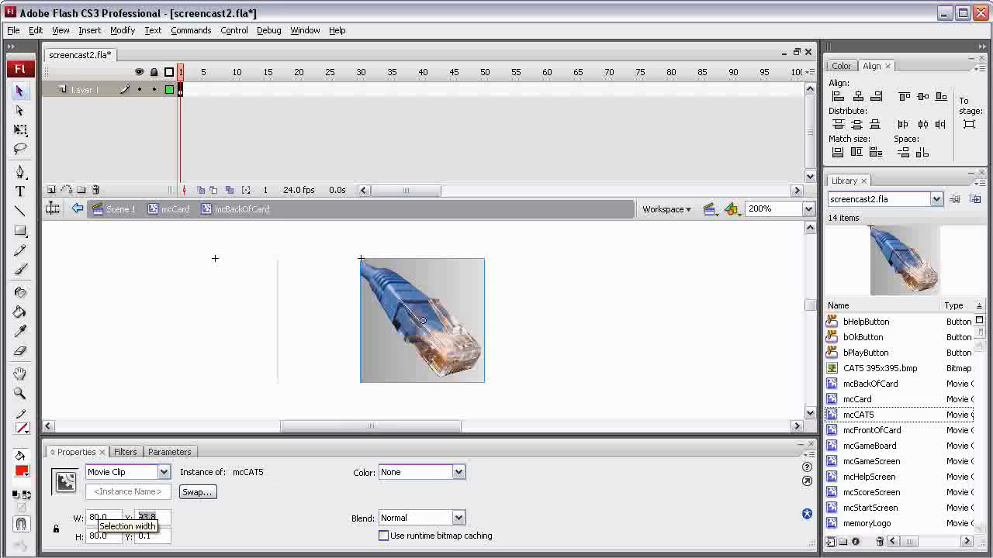
pyautogui.write('0')
pyautogui.press('Tab')
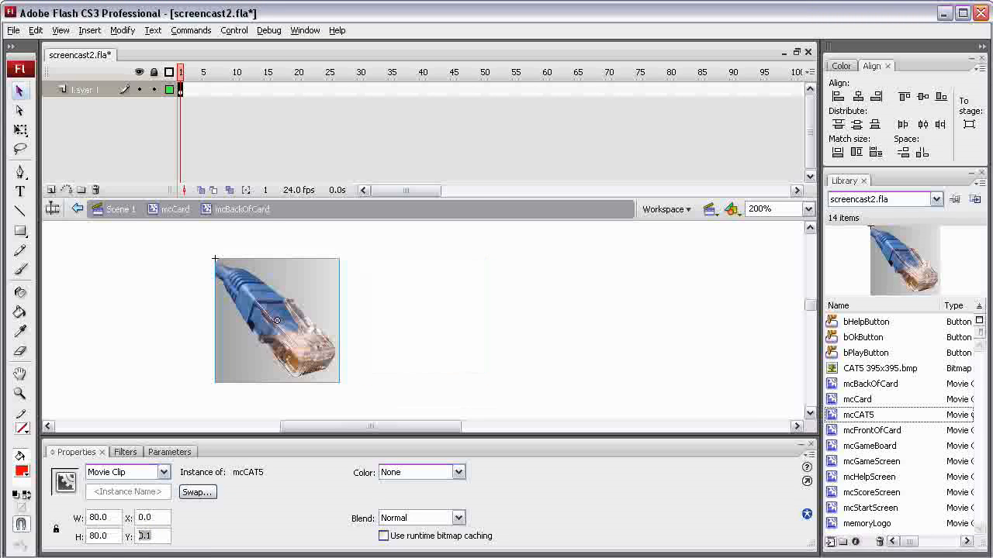
pyautogui.write('0')
pyautogui.press('Return')
pyautogui.press('Escape')
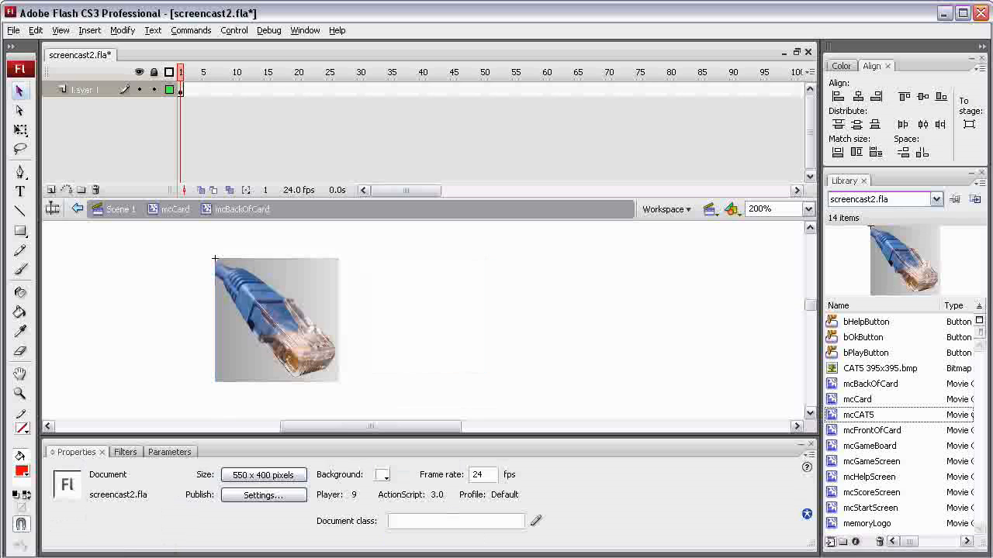
# Return to the mcCard symbol and play back its card-flip animation with the new back image from frame 1.
pyautogui.click(175, 209)
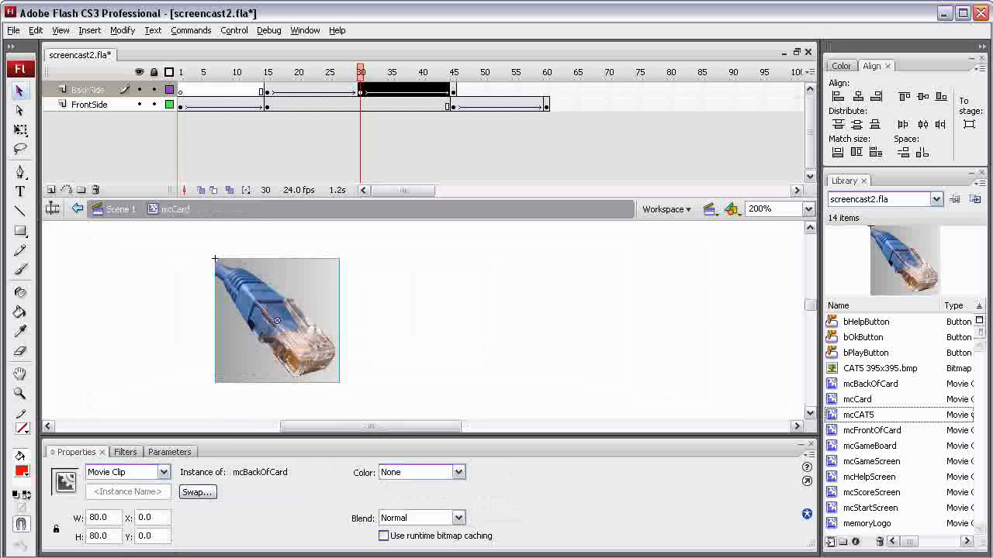
pyautogui.moveTo(360, 72); pyautogui.dragTo(181, 72)
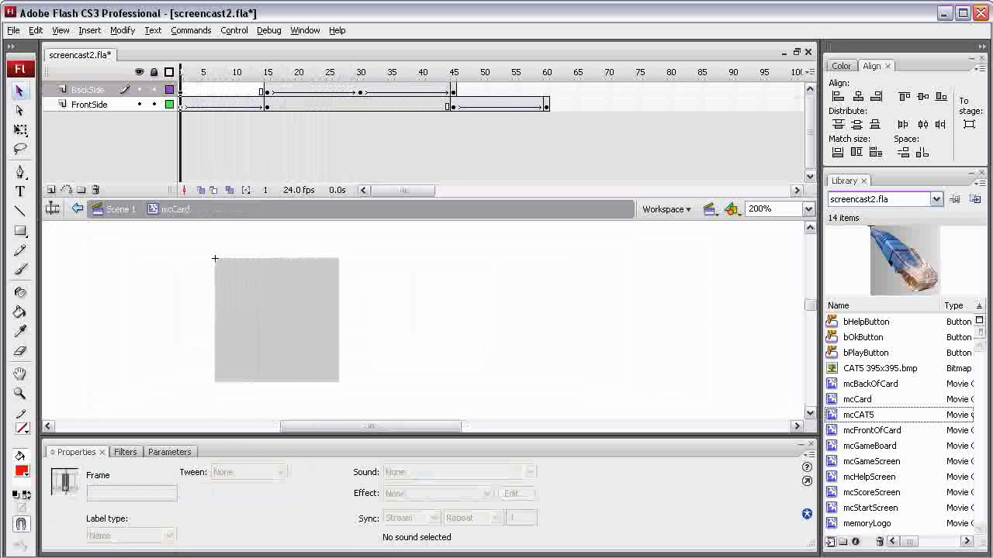
pyautogui.press('Return')
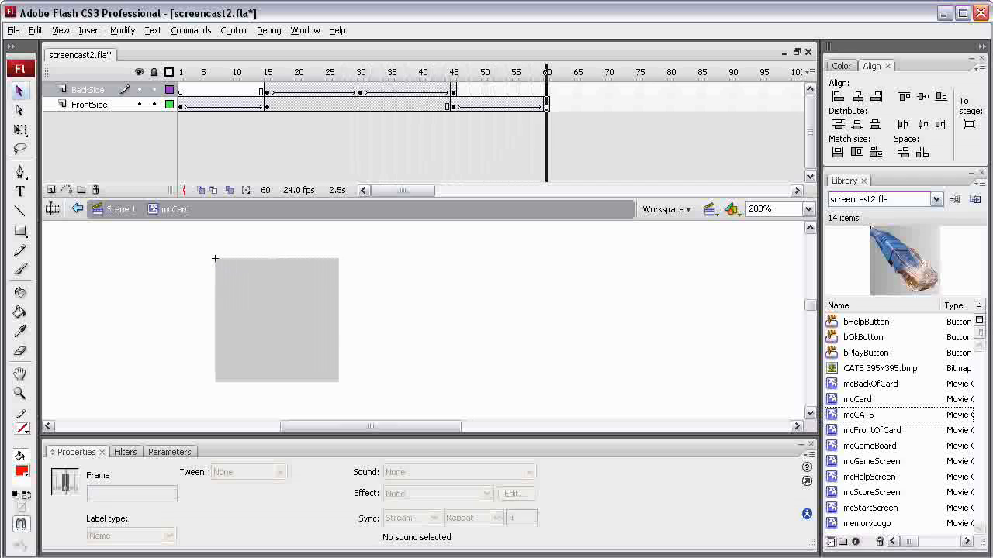
# Open the mcFrontOfCard instance for editing from frame 1 of the FrontSide layer.
pyautogui.moveTo(546, 72); pyautogui.dragTo(181, 72)
pyautogui.click(181, 105)
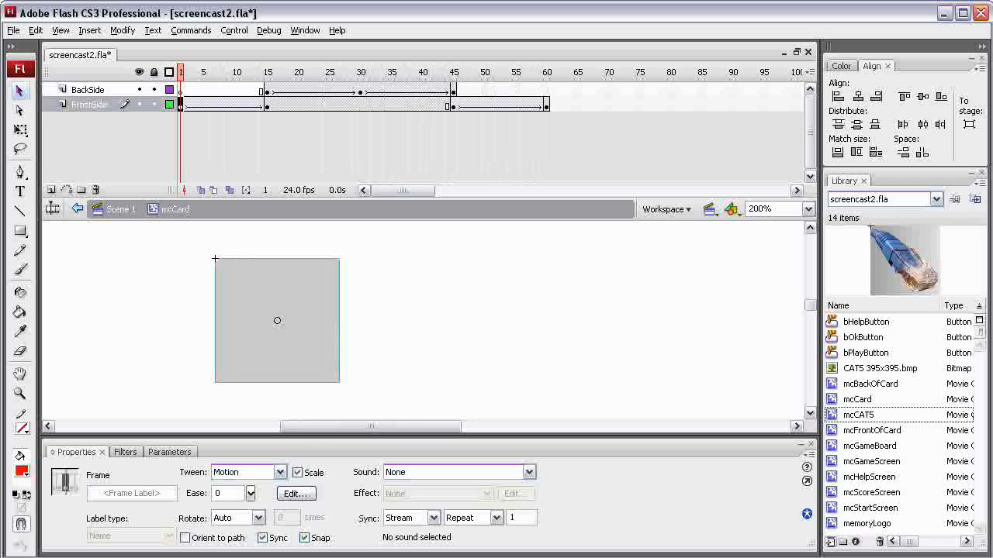
pyautogui.click(277, 320)
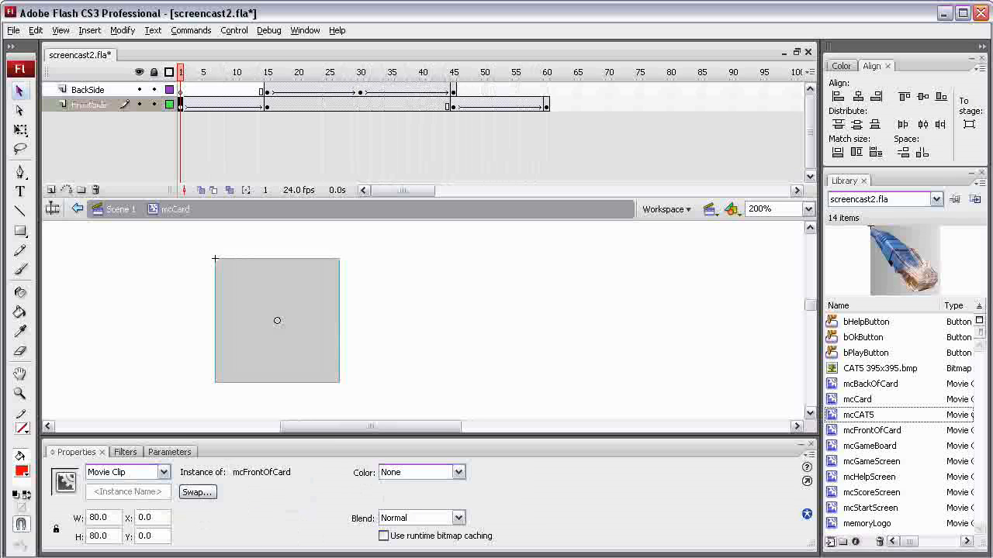
pyautogui.doubleClick(277, 320)
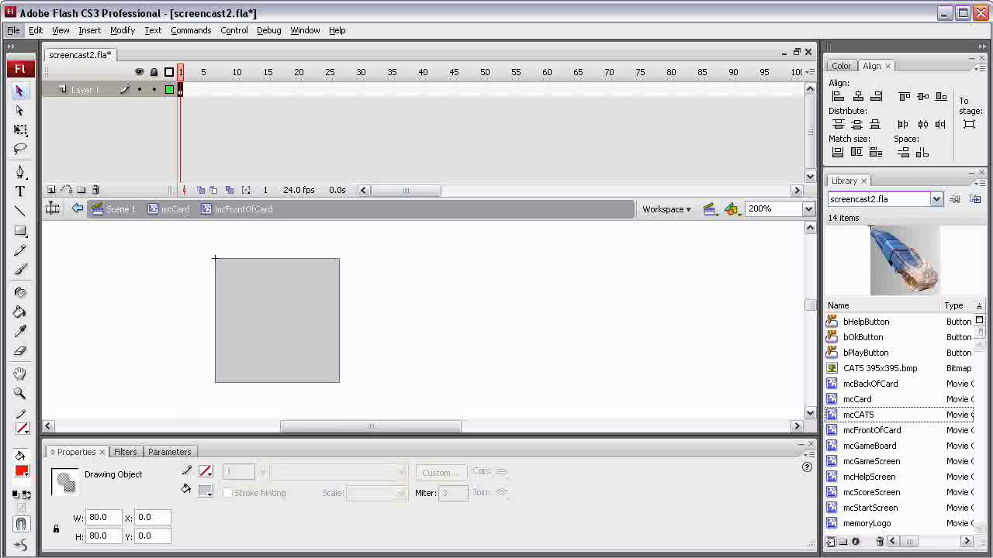
# Import the image firefox 76x76.bmp into the library.
pyautogui.click(13, 31)
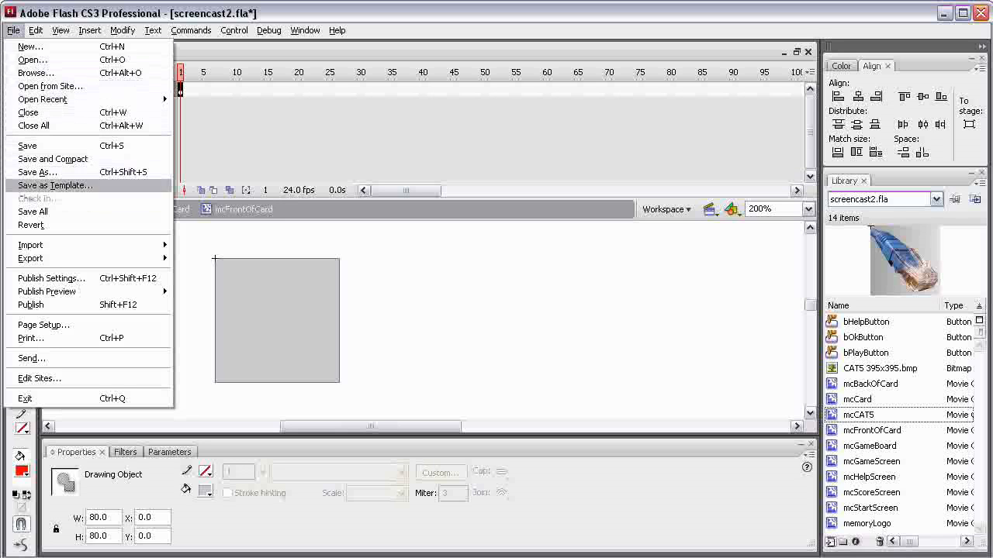
pyautogui.moveTo(47, 245)
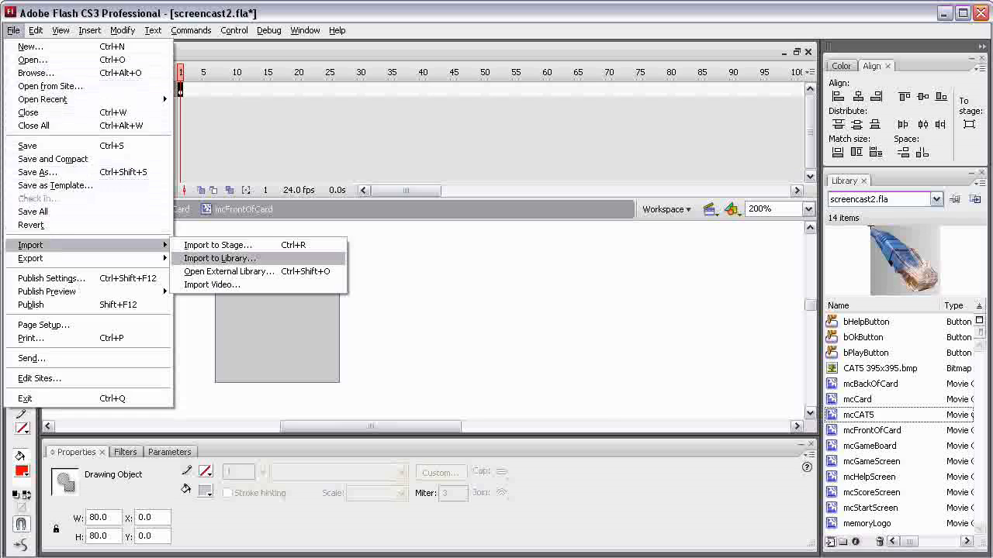
pyautogui.click(220, 259)
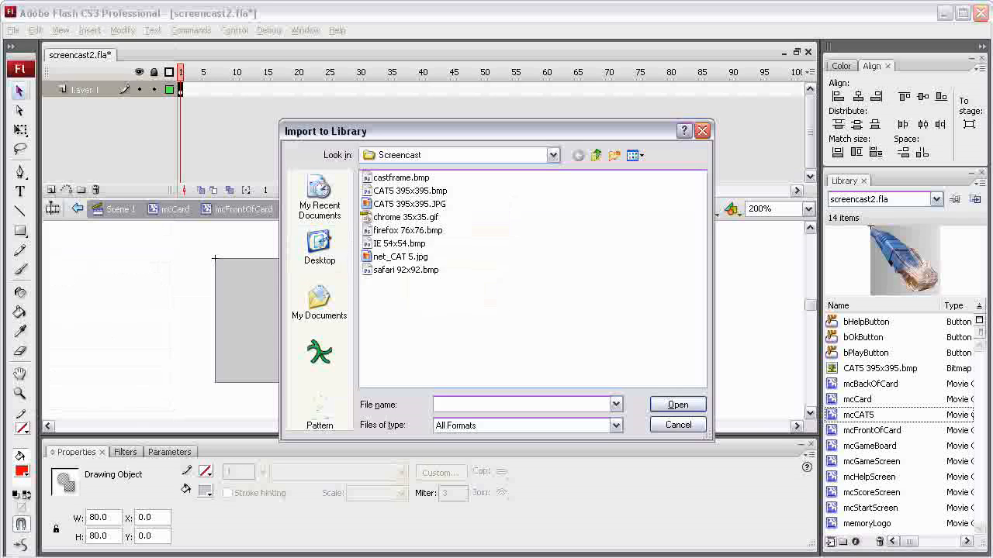
pyautogui.click(403, 218)
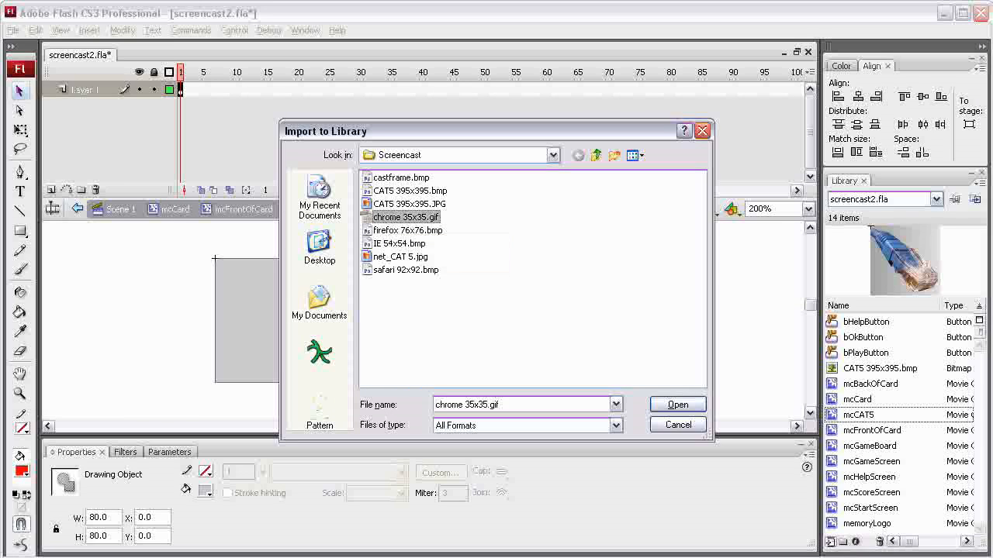
pyautogui.click(407, 230)
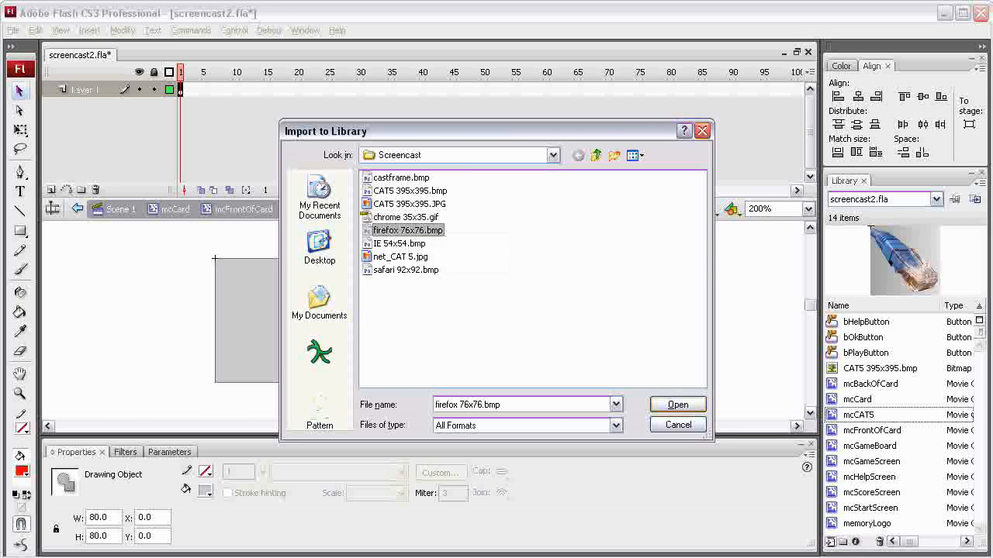
pyautogui.click(677, 404)
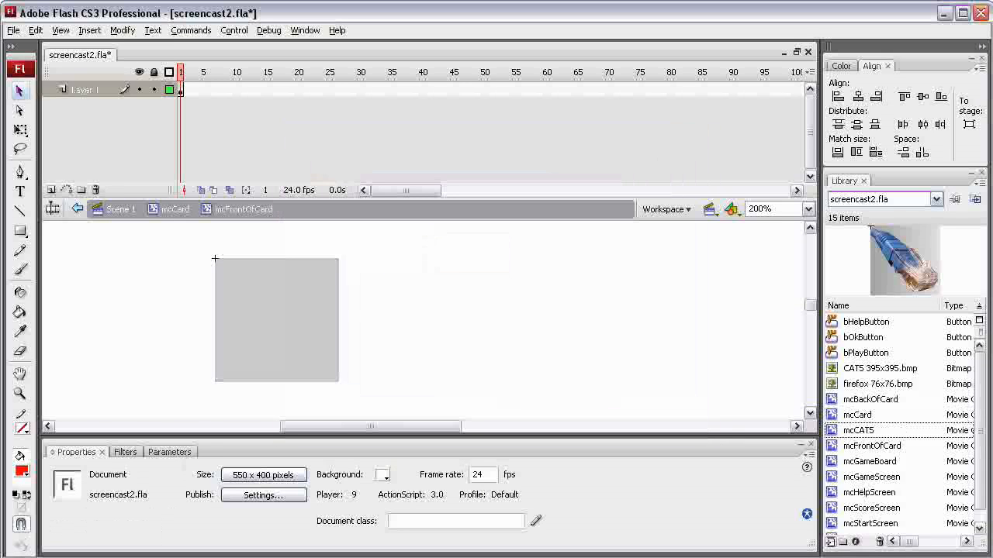
# Place the firefox 76x76.bmp bitmap beside the gray square in mcFrontOfCard, at about X 108, Y 1.
pyautogui.click(877, 384)
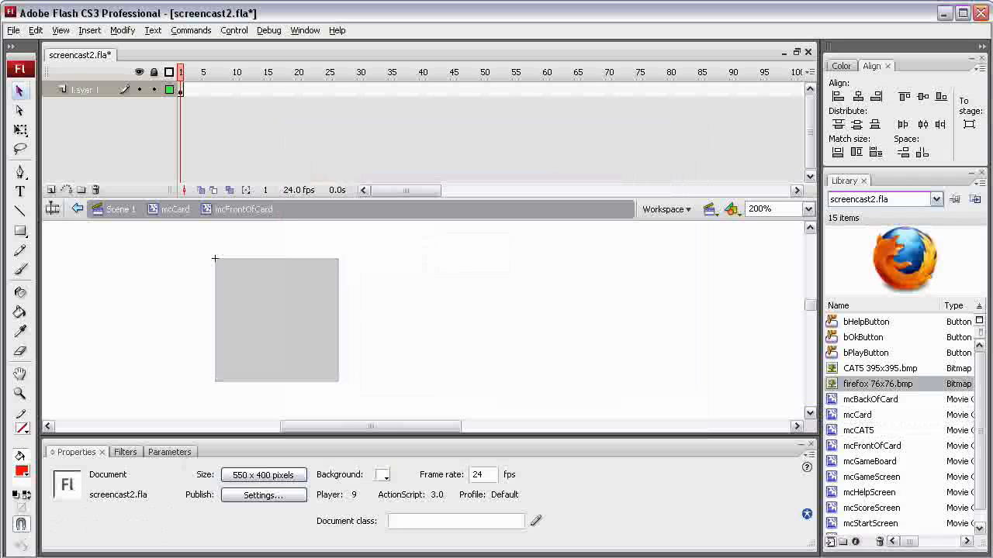
pyautogui.moveTo(877, 384); pyautogui.dragTo(440, 319)
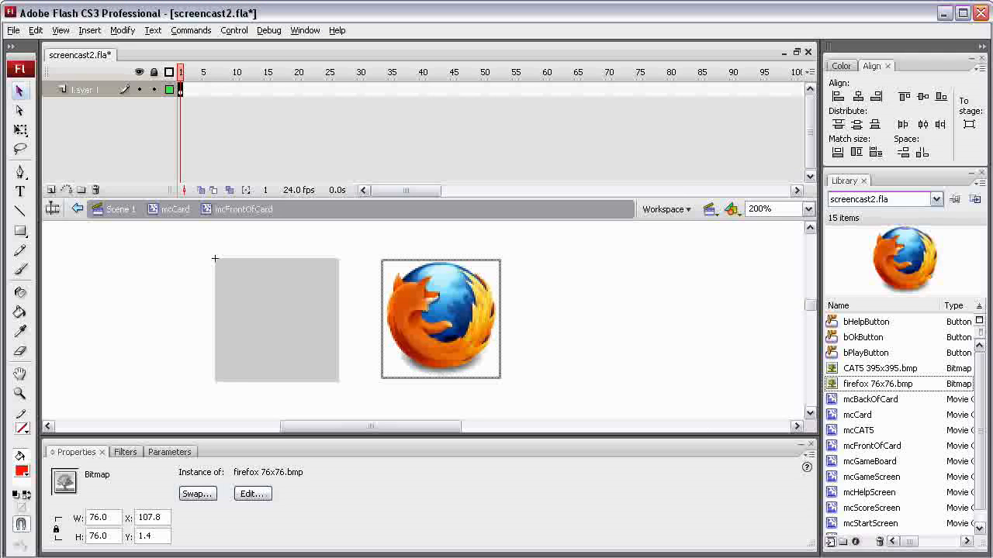
pyautogui.press('Escape')
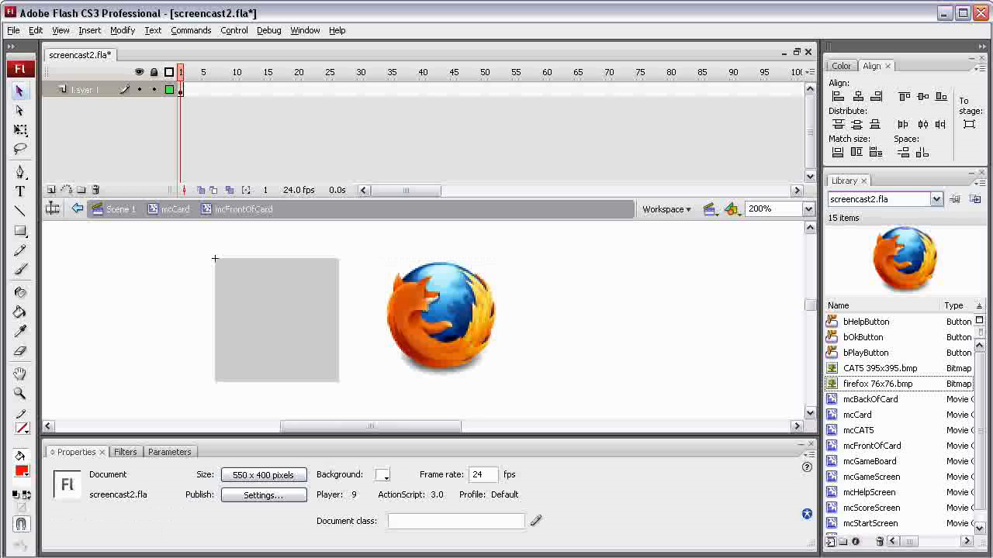
pyautogui.click(440, 318)
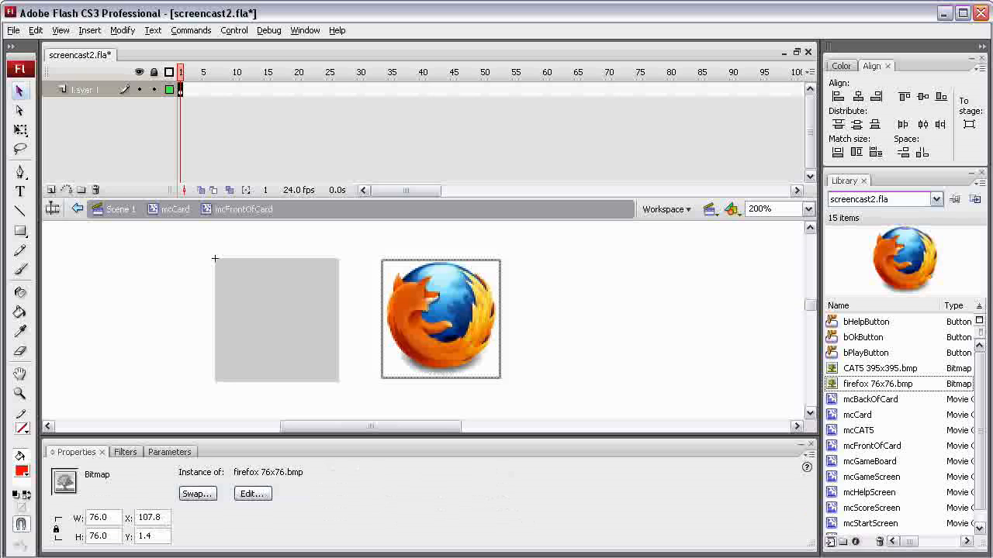
pyautogui.press('Escape')
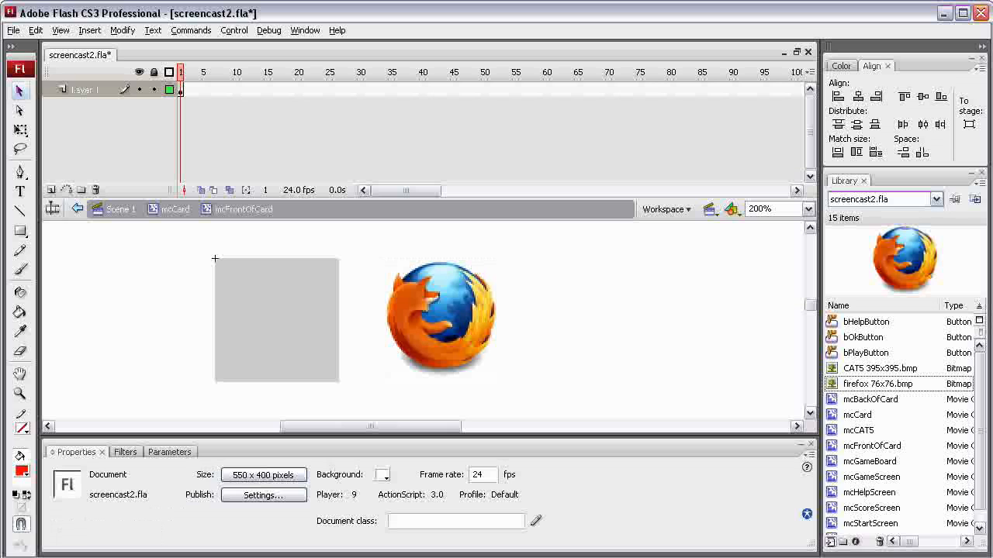
# Change the gray square's fill color to white.
pyautogui.moveTo(215, 258); pyautogui.dragTo(215, 258)
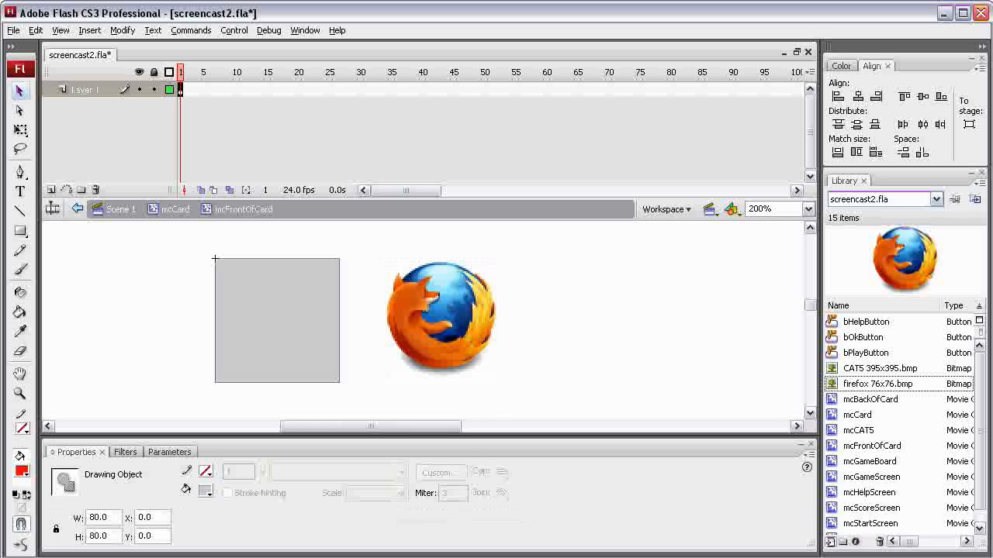
pyautogui.click(206, 491)
pyautogui.click(405, 513)
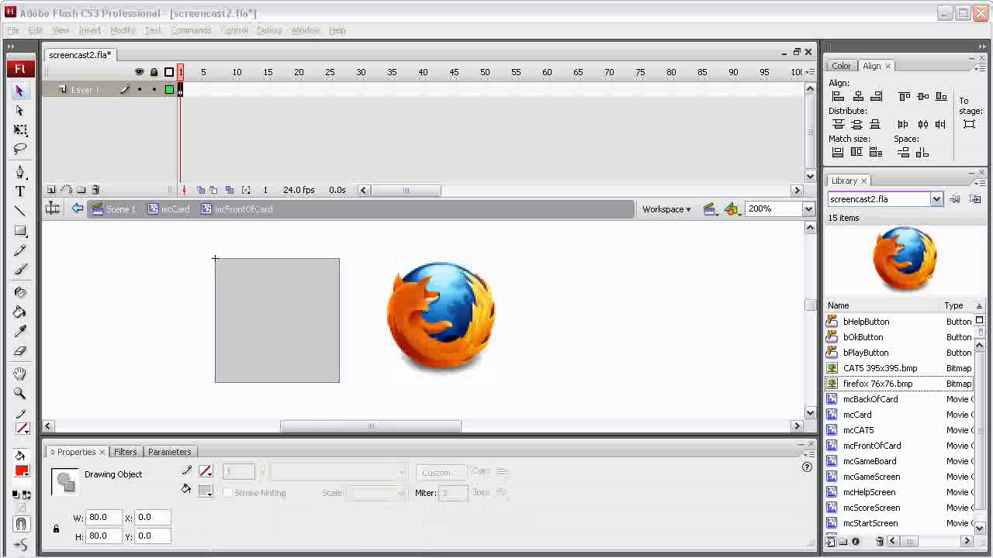
# Move the Firefox bitmap onto the white square, position it at X 2, Y 2, and deselect it.
pyautogui.click(440, 319)
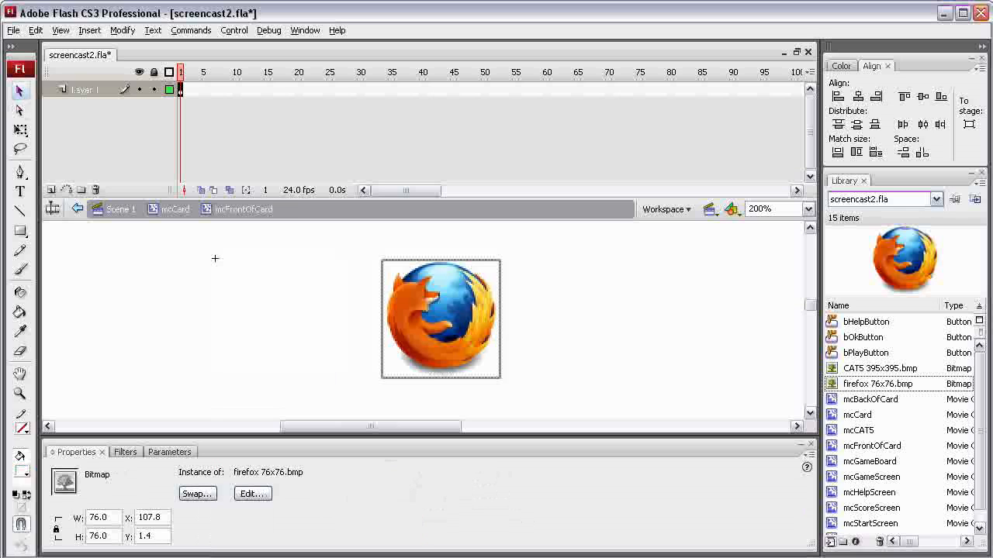
pyautogui.moveTo(441, 319); pyautogui.dragTo(281, 320)
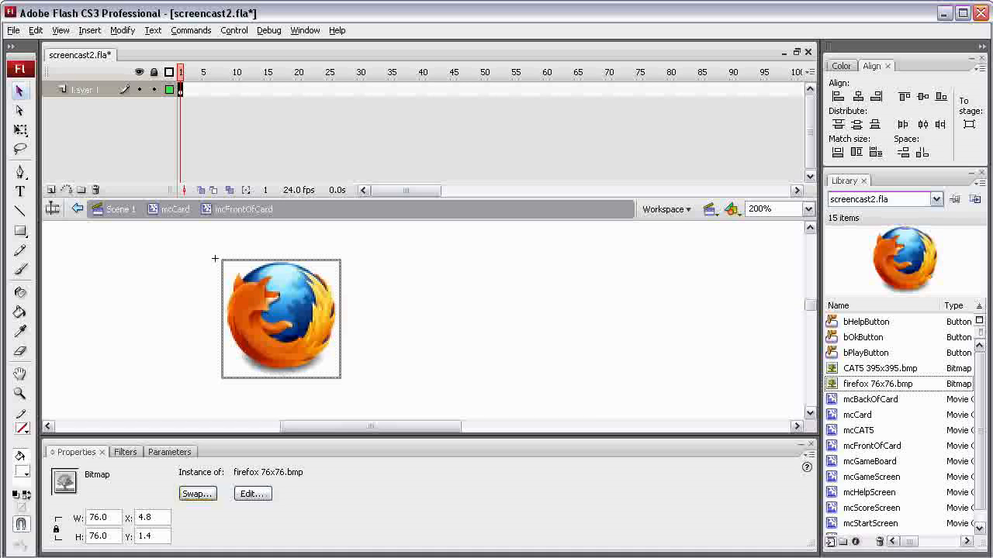
pyautogui.click(144, 518)
pyautogui.write('2')
pyautogui.moveTo(155, 536); pyautogui.dragTo(117, 536)
pyautogui.write('2')
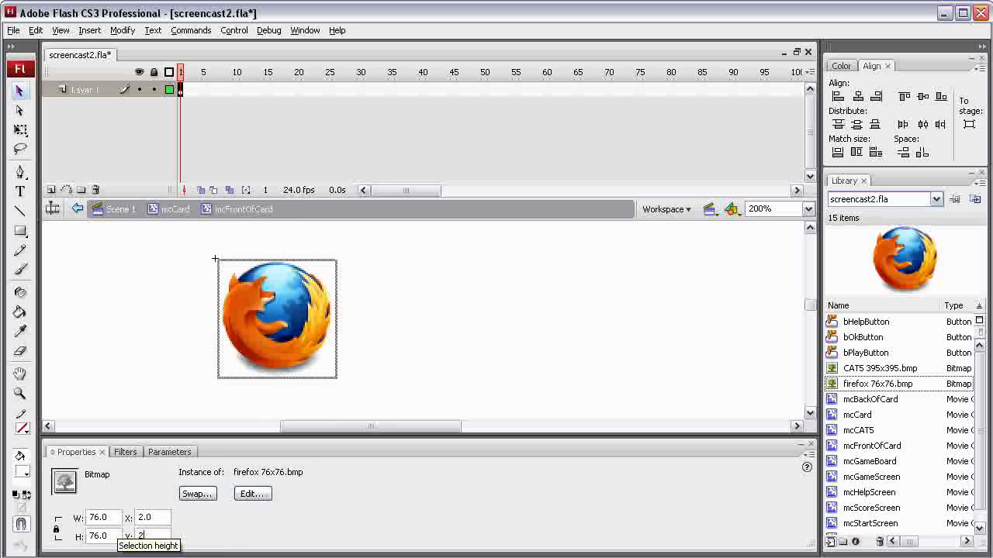
pyautogui.press('Return')
pyautogui.press('Escape')
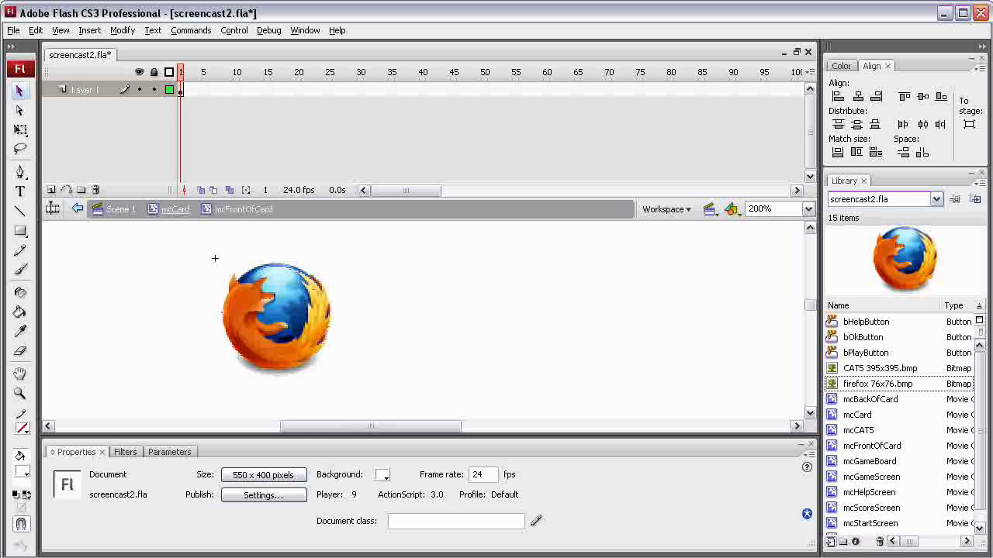
# Return to the mcCard symbol, play back the flip animation with the Firefox front, and rewind to frame 1.
pyautogui.click(175, 208)
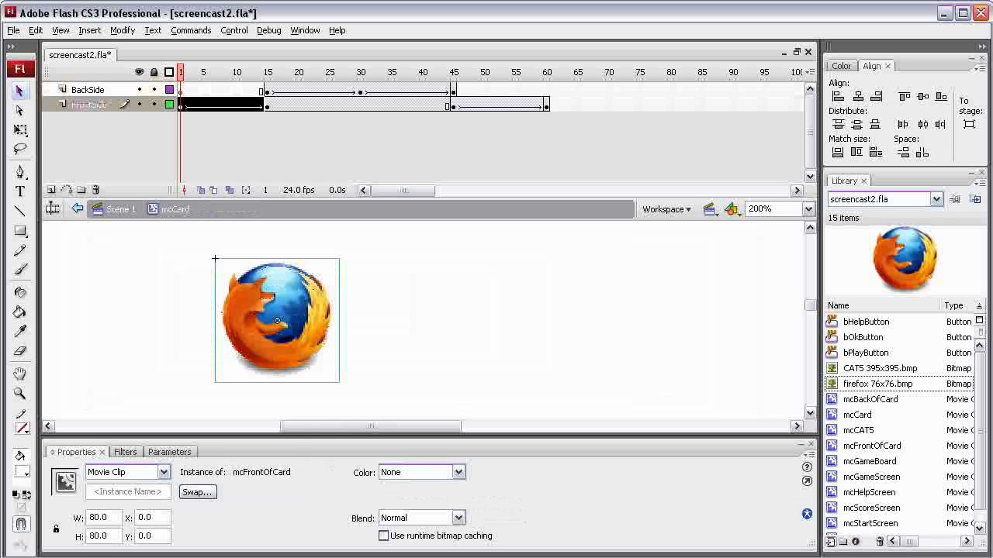
pyautogui.press('Return')
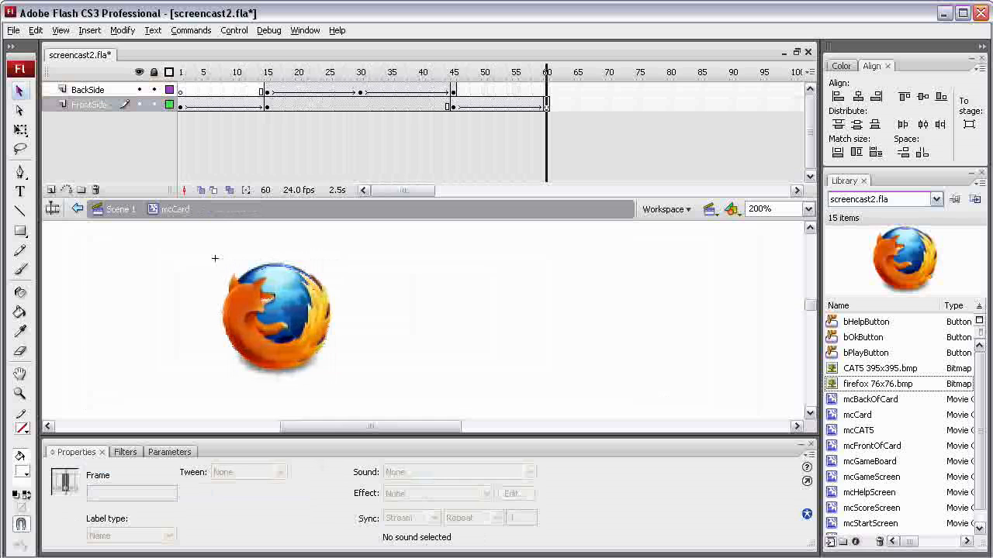
pyautogui.moveTo(547, 73); pyautogui.dragTo(243, 72)
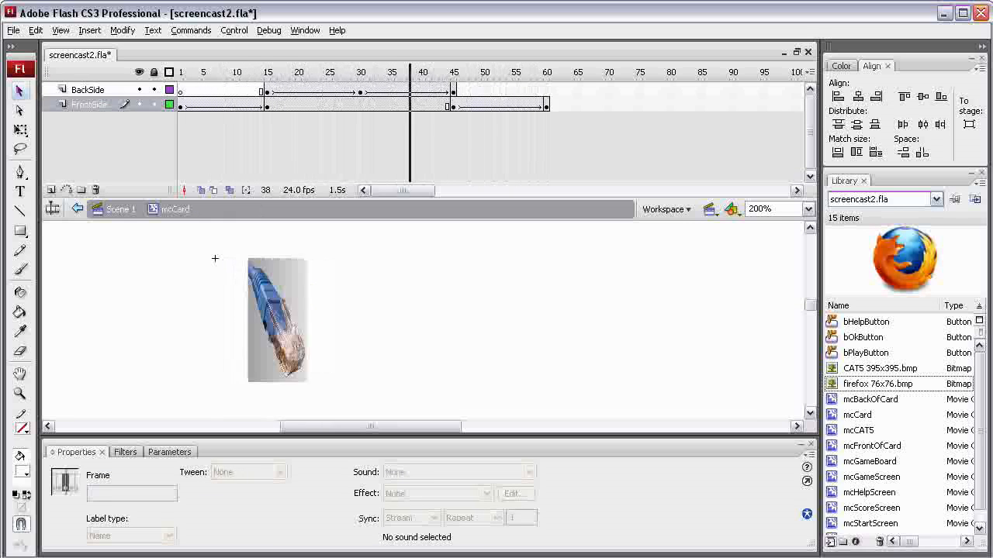
pyautogui.moveTo(410, 72); pyautogui.dragTo(181, 72)
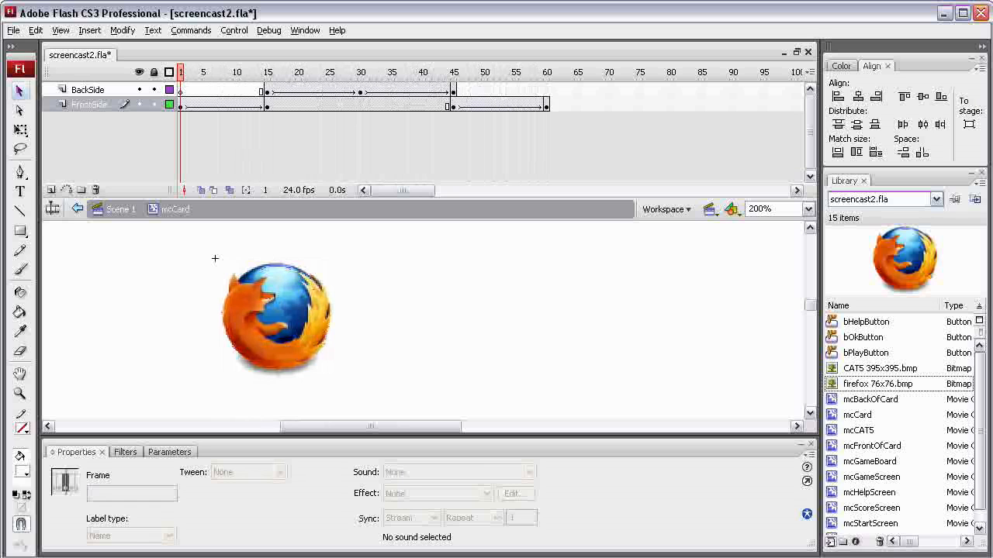
pyautogui.press('Return')
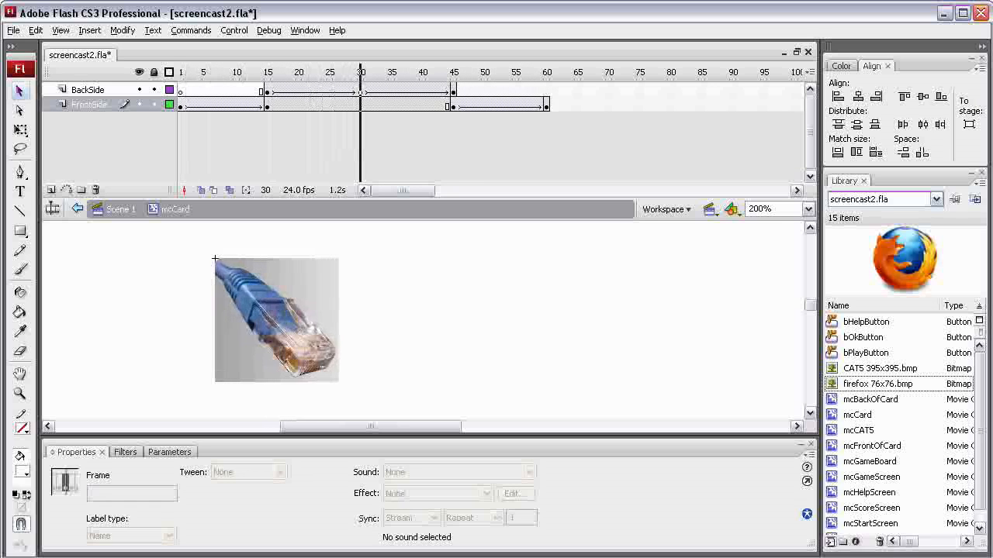
pyautogui.moveTo(359, 72); pyautogui.dragTo(181, 72)
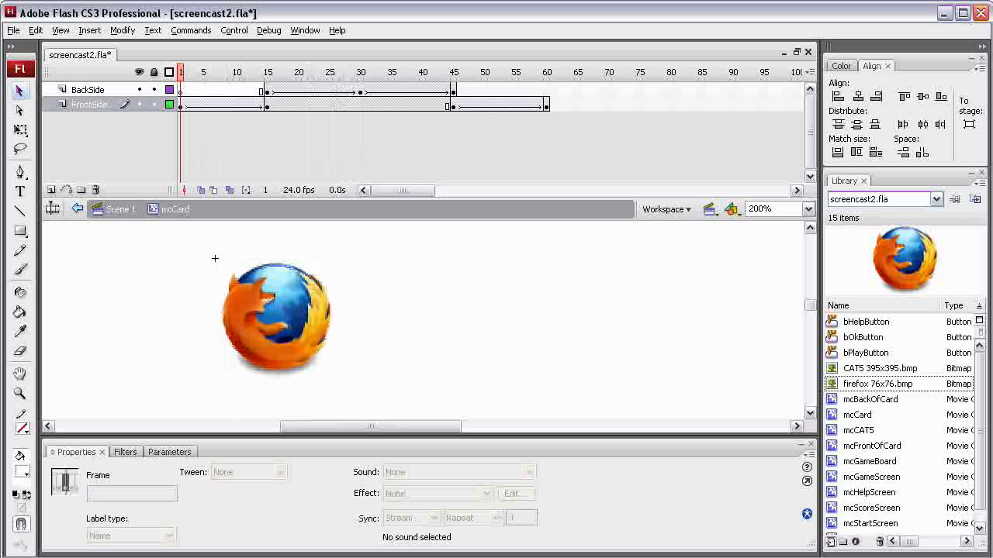
# Rename the mcCard symbol in the library as mcFireFoxCard.
pyautogui.click(857, 415)
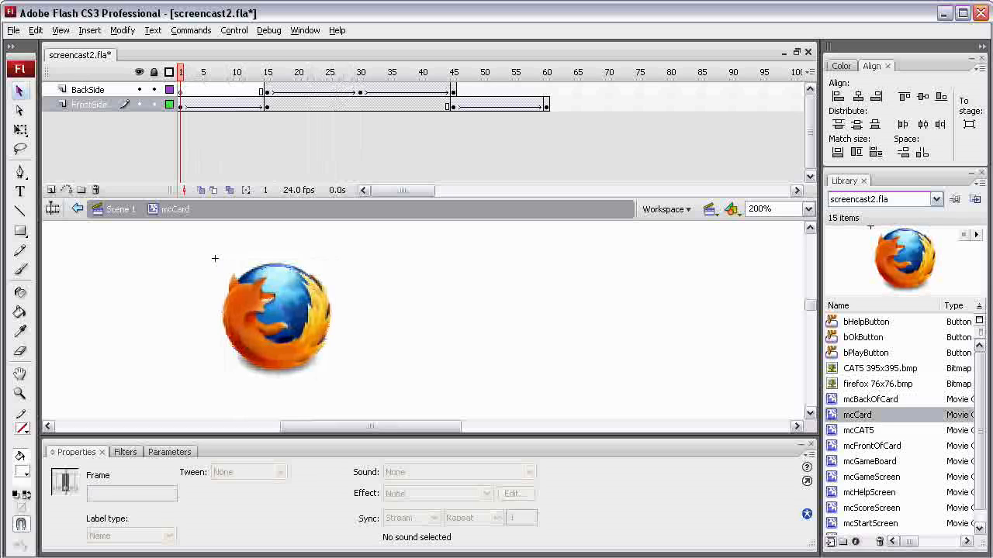
pyautogui.doubleClick(857, 415)
pyautogui.click(857, 415)
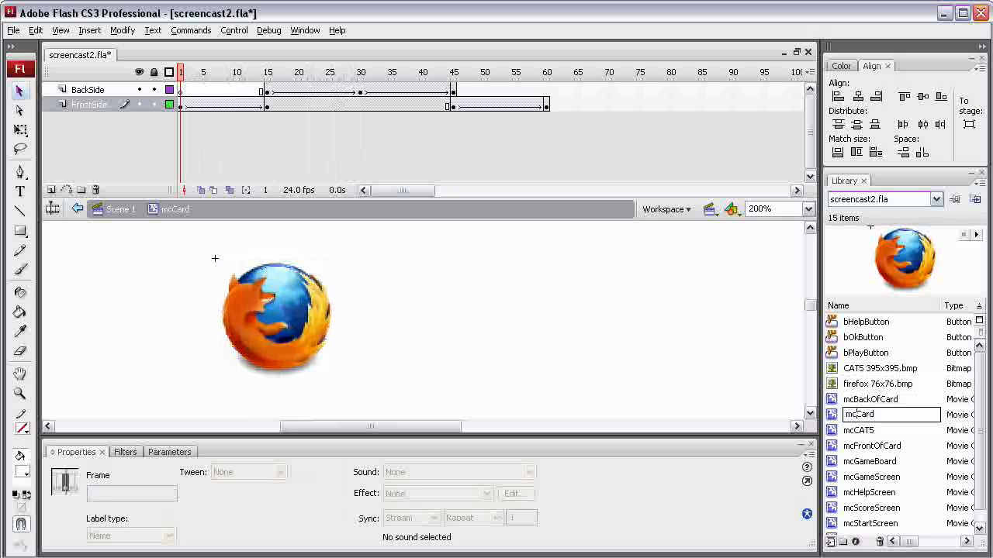
pyautogui.write('FFox')
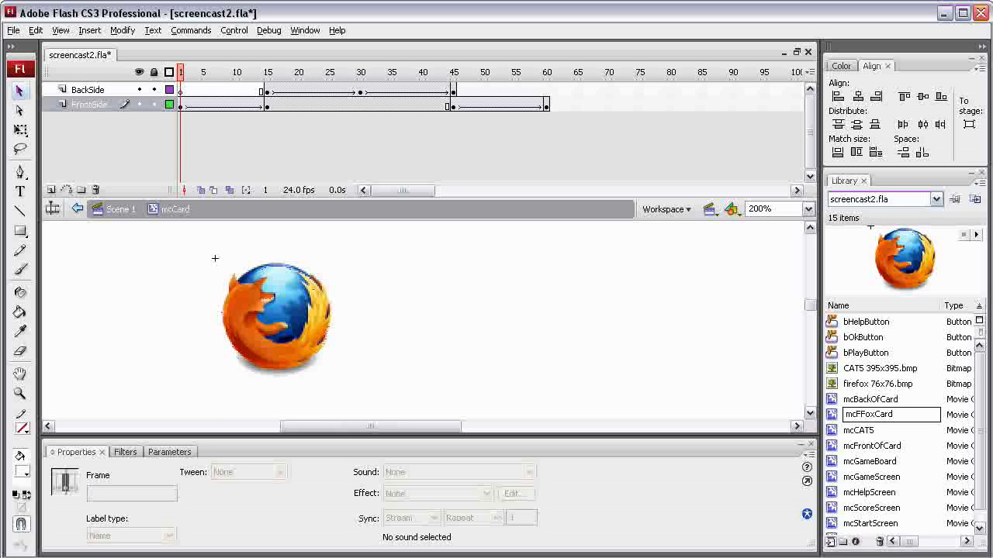
pyautogui.write('ire')
pyautogui.press('Return')
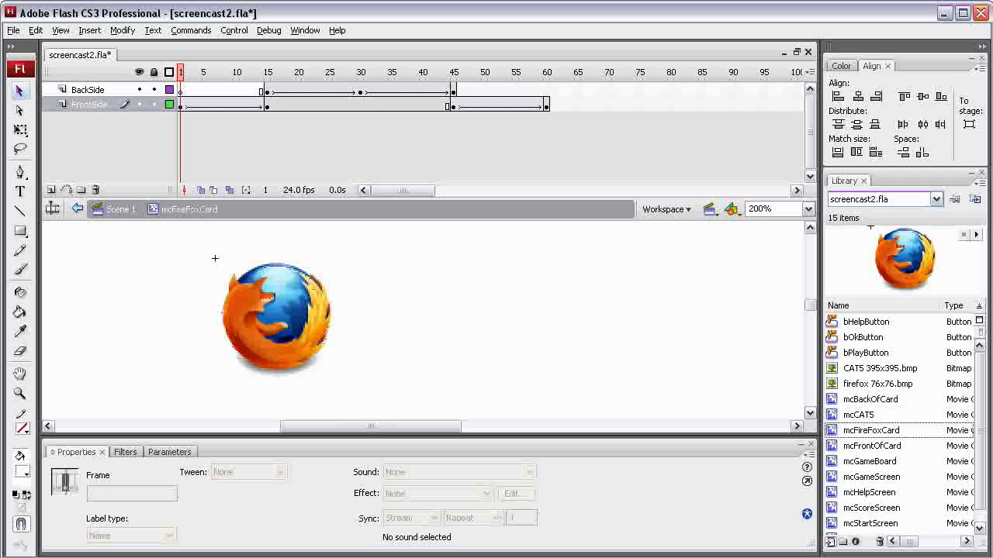
# Duplicate the mcFireFoxCard symbol as a movie clip named mcSafariCard.
pyautogui.rightClick(872, 431)
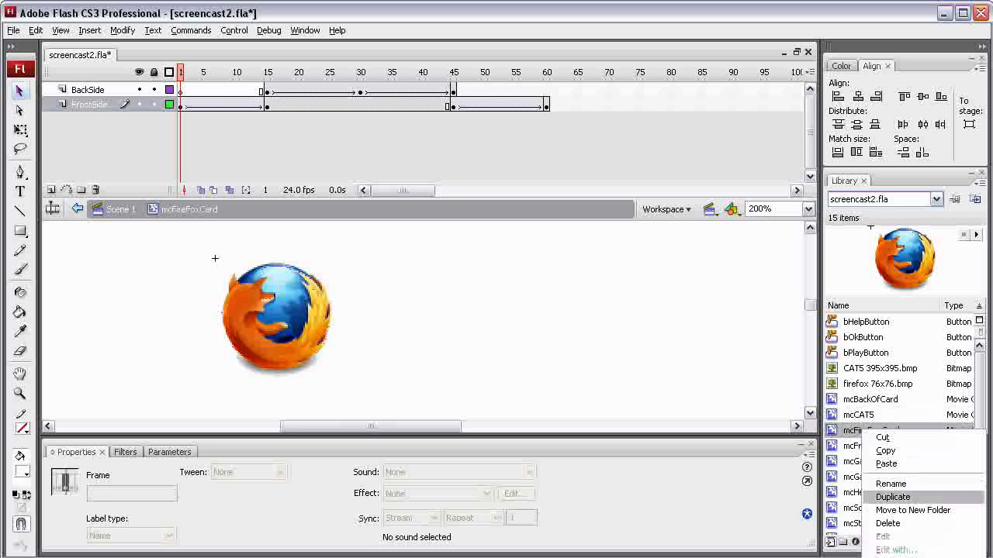
pyautogui.click(892, 497)
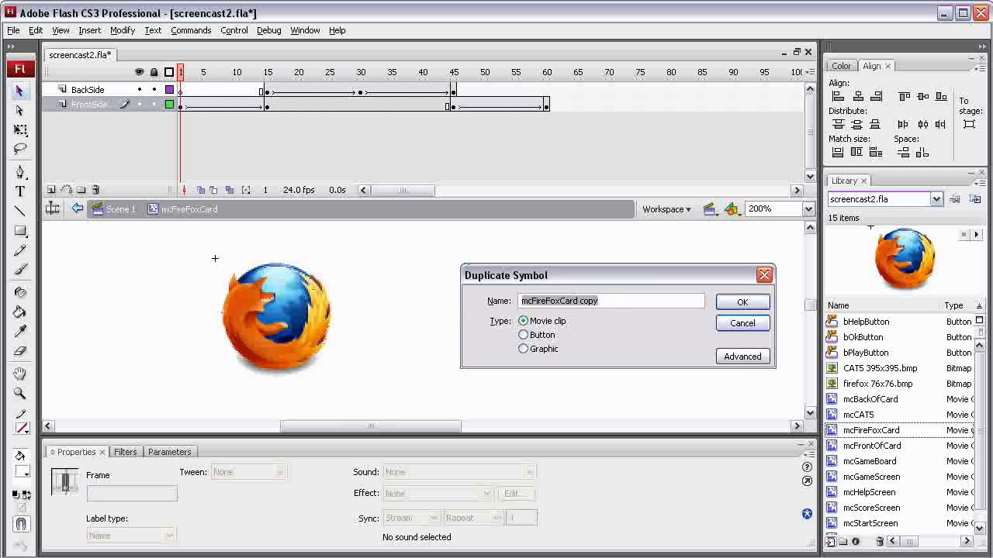
pyautogui.click(535, 301)
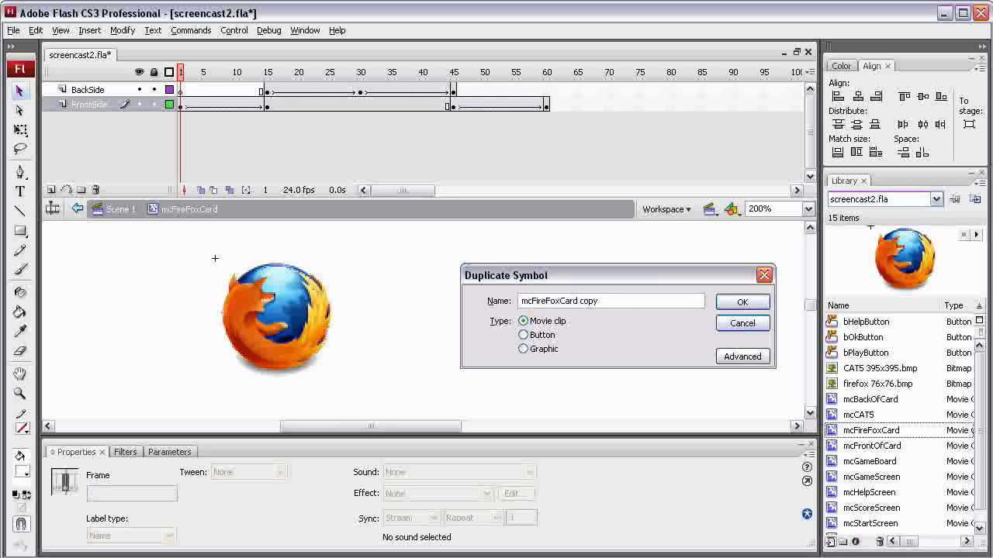
pyautogui.moveTo(532, 301); pyautogui.dragTo(560, 301)
pyautogui.write('Safari')
pyautogui.moveTo(575, 301); pyautogui.dragTo(593, 301)
pyautogui.press('BackSpace')
pyautogui.press('BackSpace')
pyautogui.press('Return')
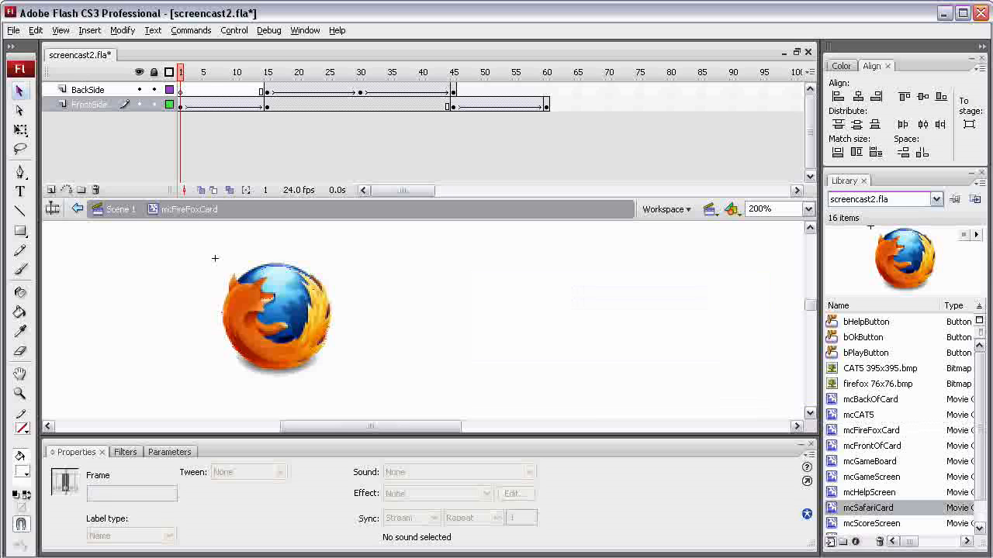
# Duplicate the mcSafariCard symbol as a movie clip named mcChromeCard.
pyautogui.rightClick(870, 509)
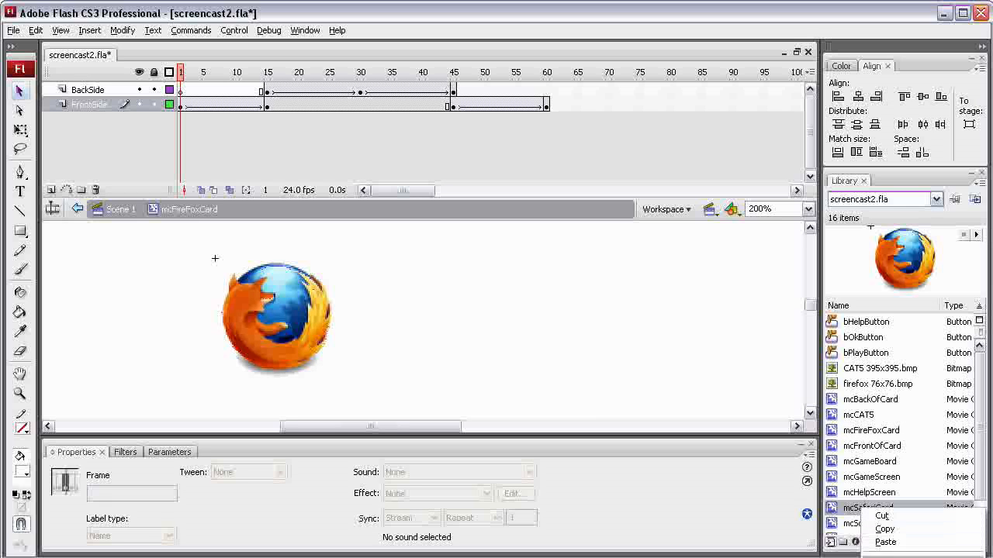
pyautogui.click(892, 557)
pyautogui.moveTo(532, 301); pyautogui.dragTo(554, 301)
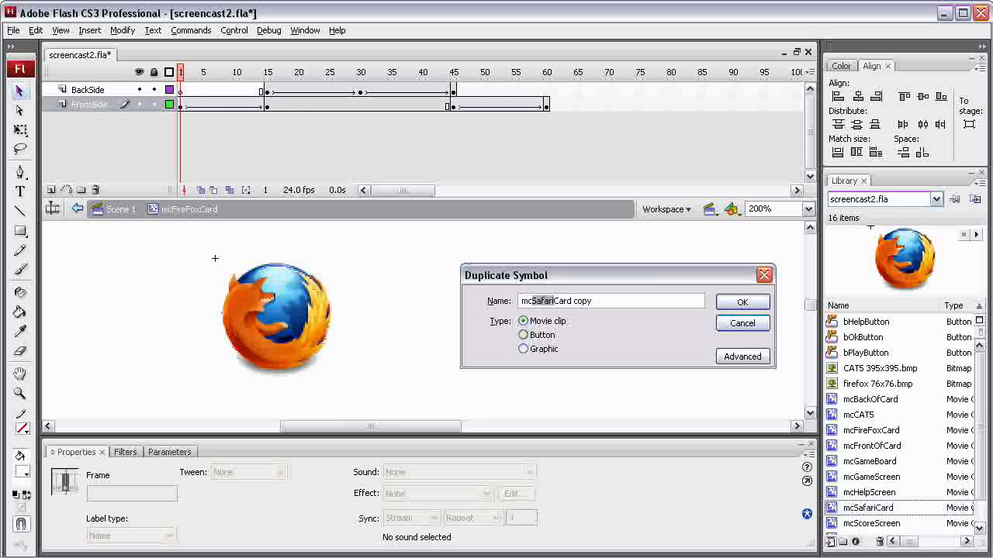
pyautogui.write('Chrome')
pyautogui.press('Right')
pyautogui.press('Right')
pyautogui.press('Right')
pyautogui.press('Right')
pyautogui.press('Delete')
pyautogui.press('Delete')
pyautogui.press('Delete')
pyautogui.press('Delete')
pyautogui.press('Delete')
pyautogui.press('Return')
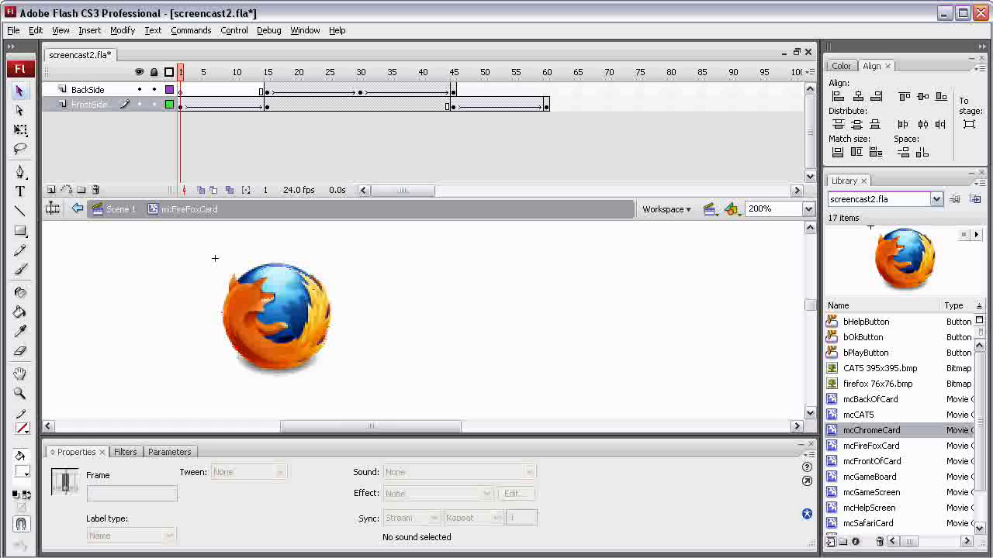
# Check which front symbol mcChromeCard uses, and rename mcFrontOfCard in the library as mcFirefoxFront.
pyautogui.doubleClick(832, 430)
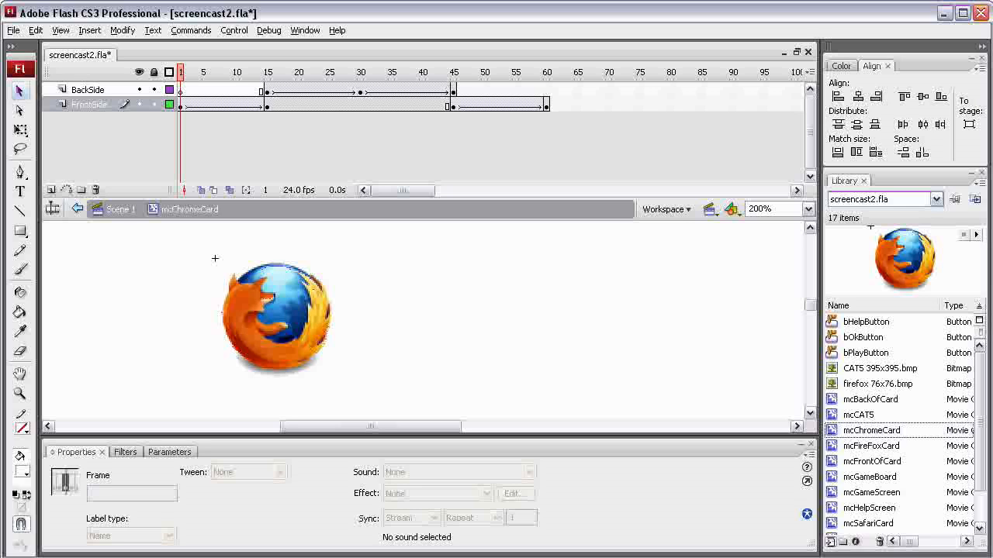
pyautogui.click(277, 319)
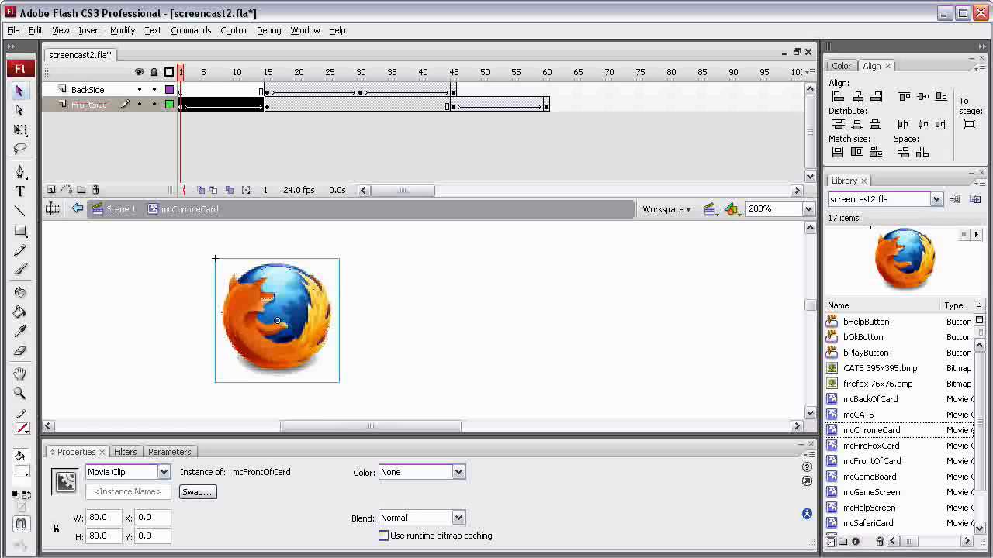
pyautogui.scroll(-1, 899, 419)
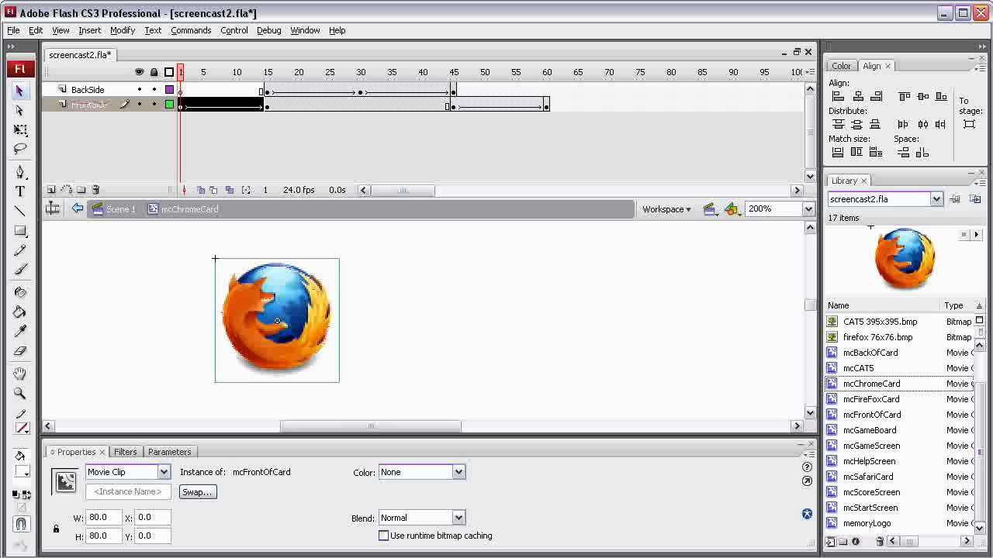
pyautogui.click(872, 415)
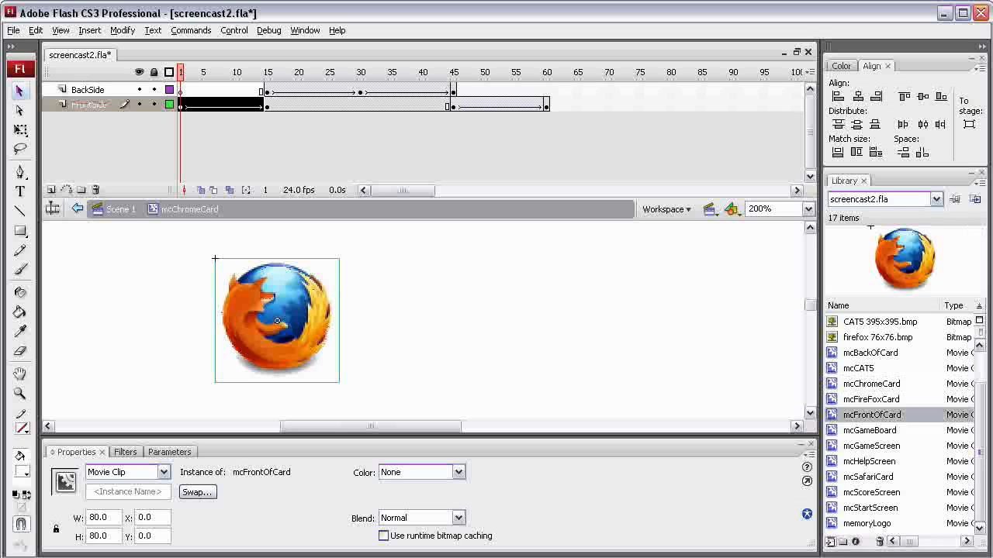
pyautogui.rightClick(873, 418)
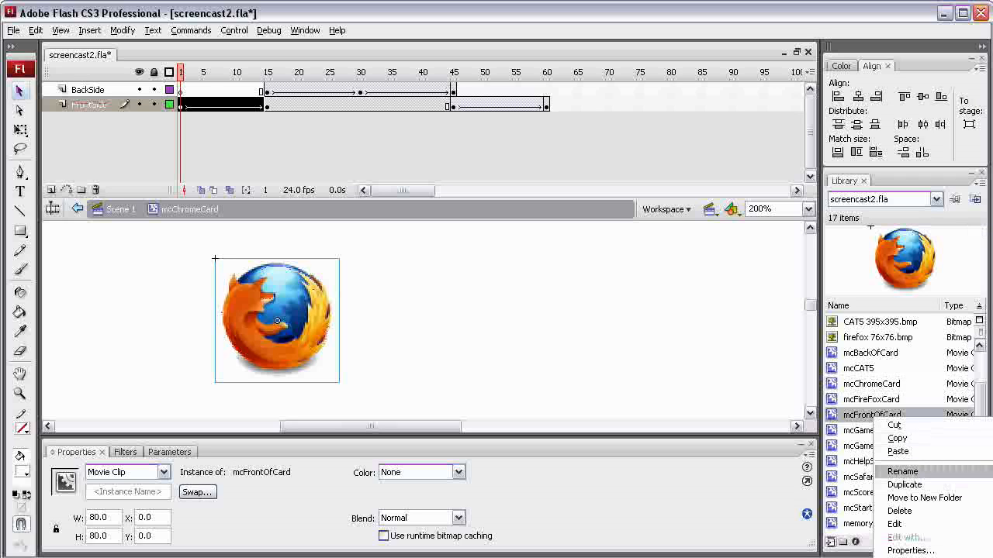
pyautogui.click(902, 472)
pyautogui.moveTo(856, 414); pyautogui.dragTo(904, 414)
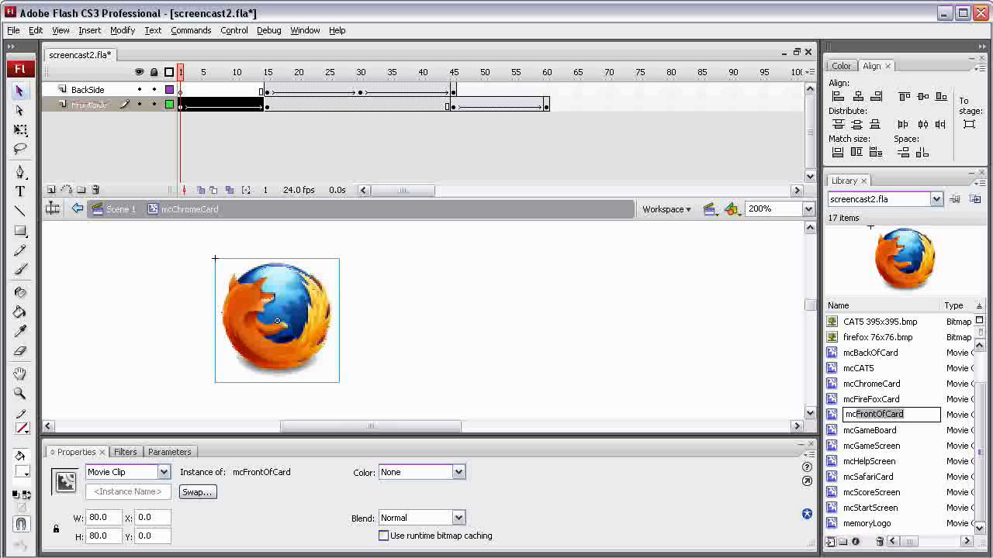
pyautogui.write('FirefoxFront')
pyautogui.press('Return')
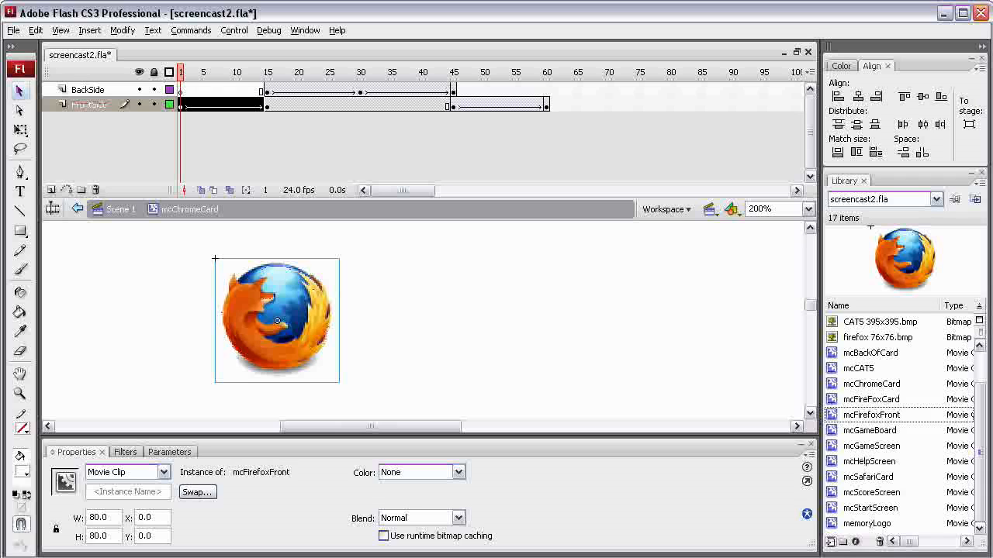
# Inspect the front-side instance inside mcFireFoxCard and reopen mcChromeCard to compare its front.
pyautogui.doubleClick(832, 400)
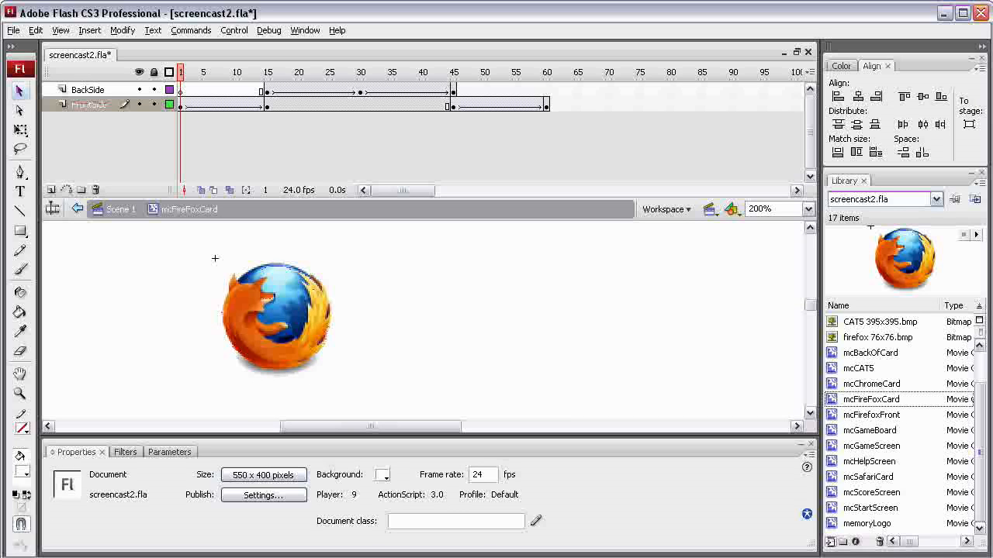
pyautogui.click(277, 320)
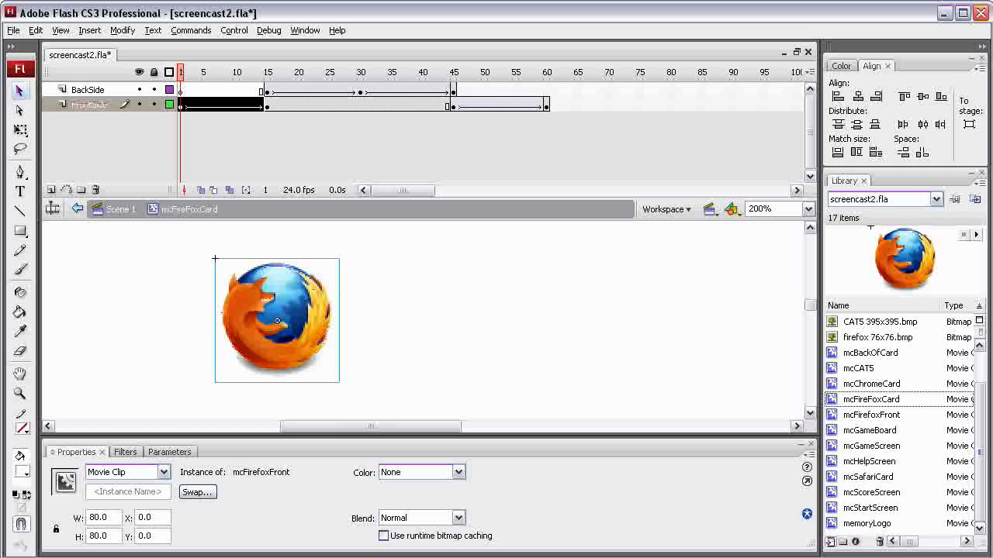
pyautogui.click(871, 384)
pyautogui.doubleClick(832, 384)
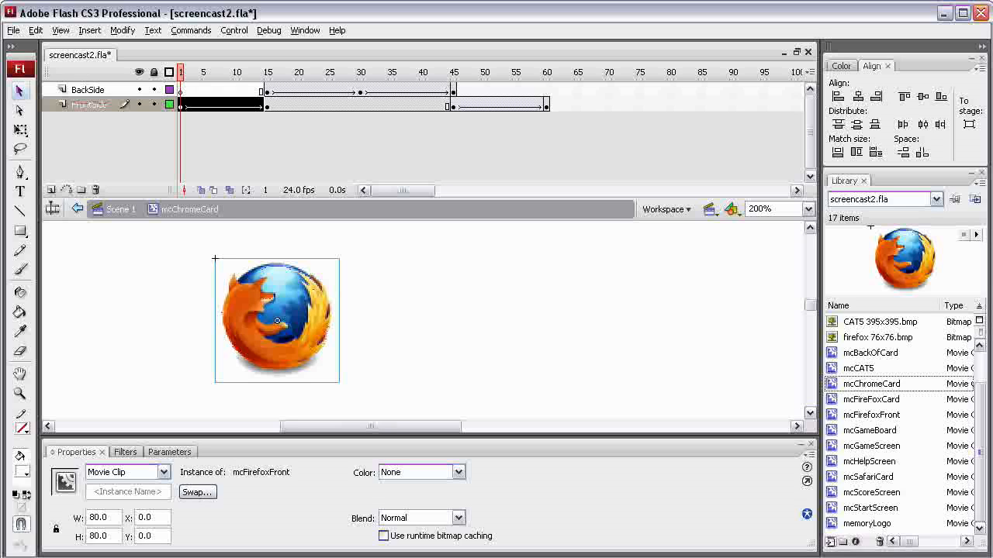
# Create a new movie clip symbol named mnChromeFront.
pyautogui.hotkey('ctrl', 'F8')
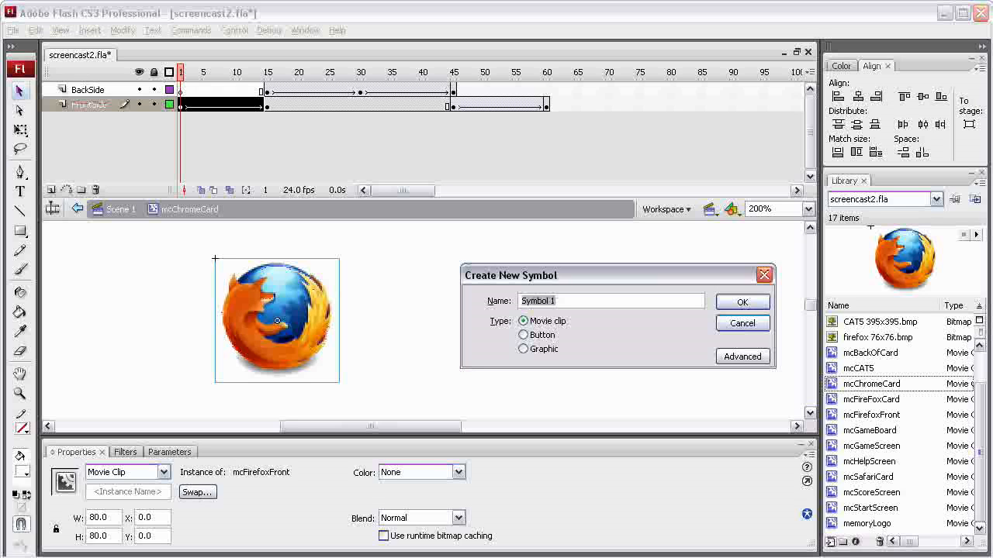
pyautogui.write('mnChromeFront')
pyautogui.press('Return')
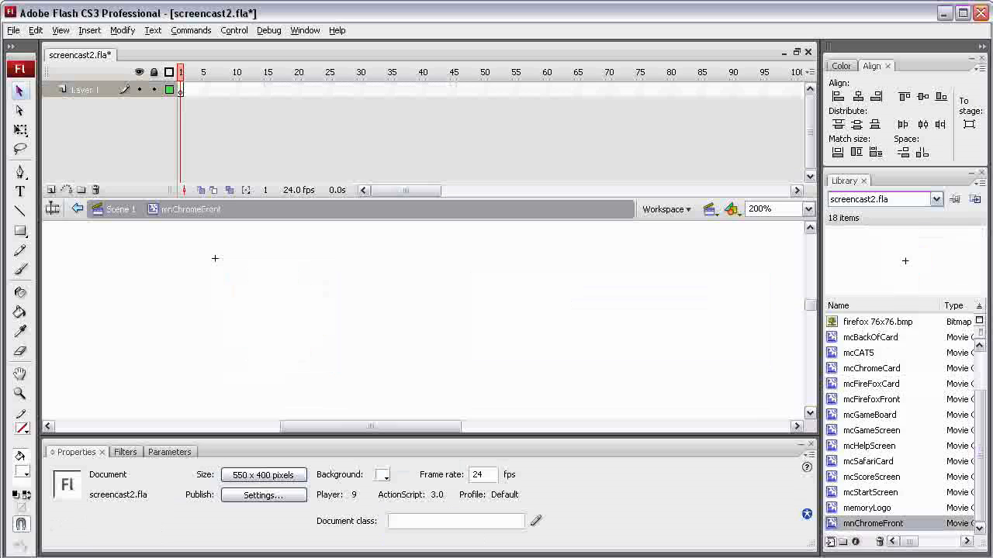
# Import chrome 35x35.gif from the Screencast folder into the library.
pyautogui.click(13, 30)
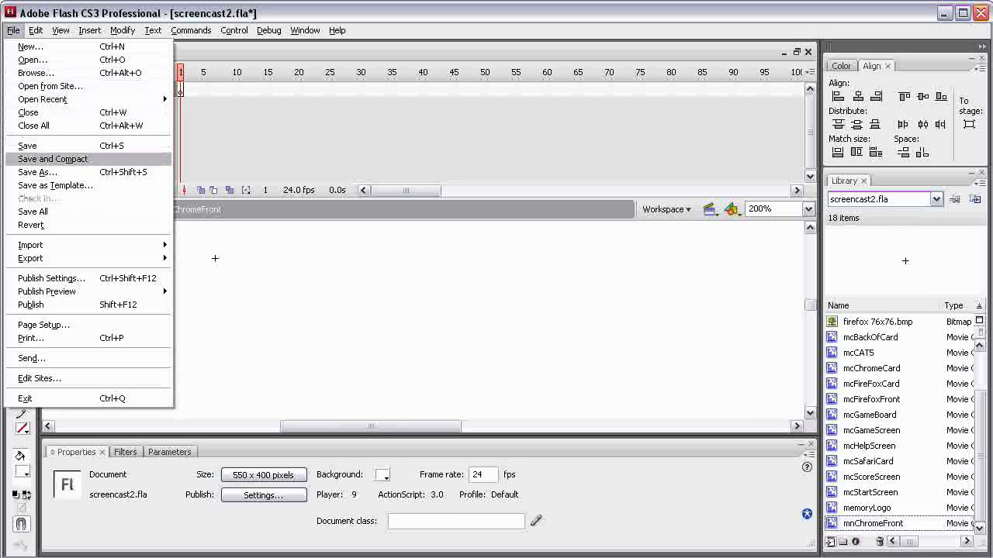
pyautogui.moveTo(31, 245)
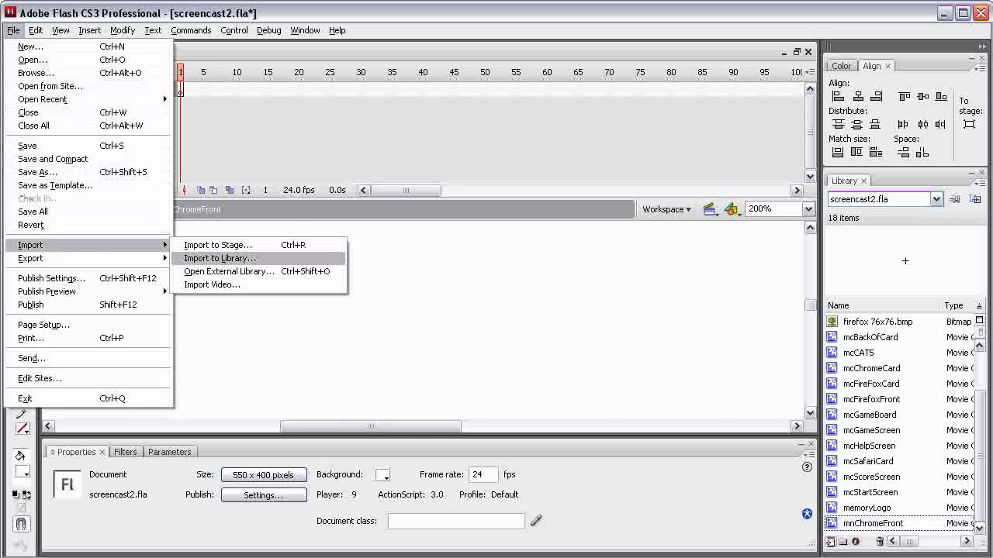
pyautogui.click(220, 258)
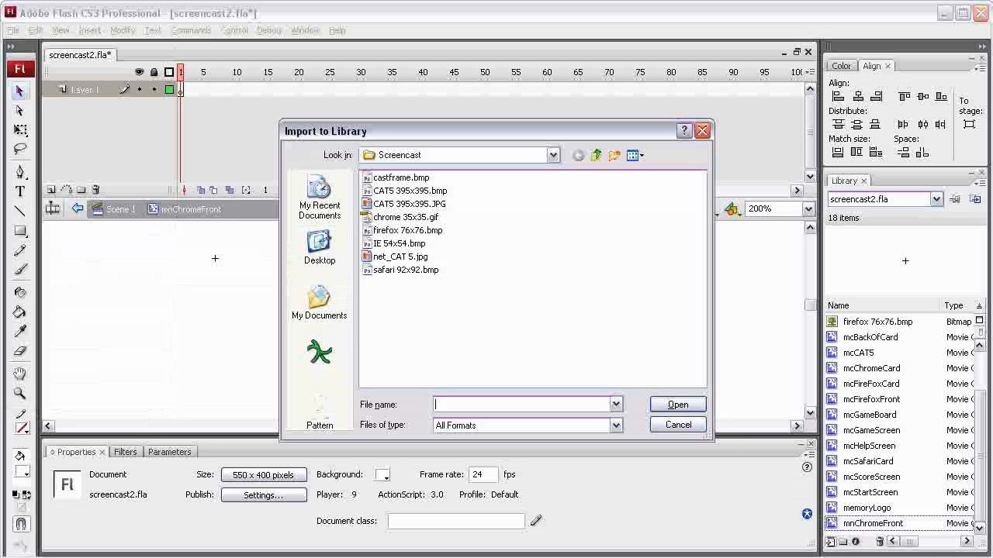
pyautogui.click(400, 217)
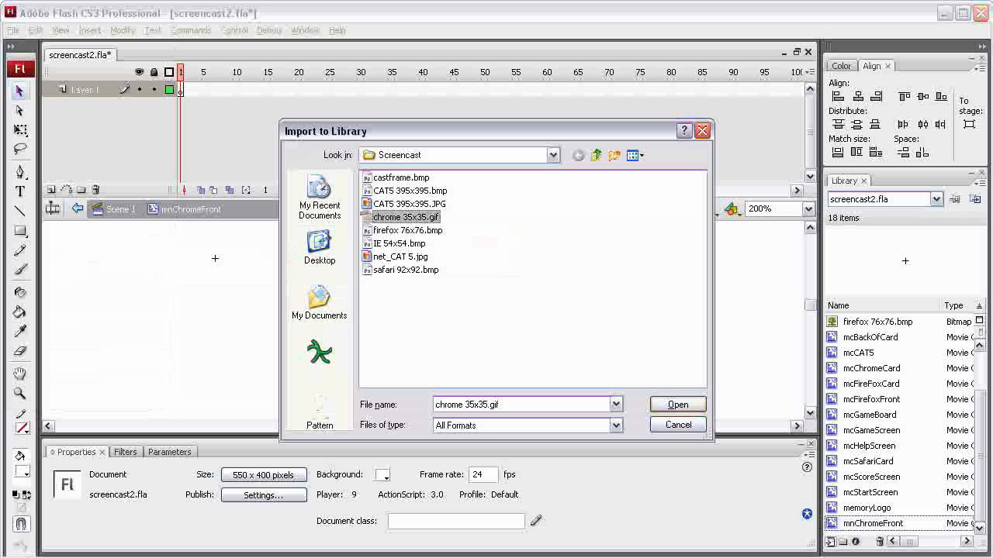
pyautogui.press('Return')
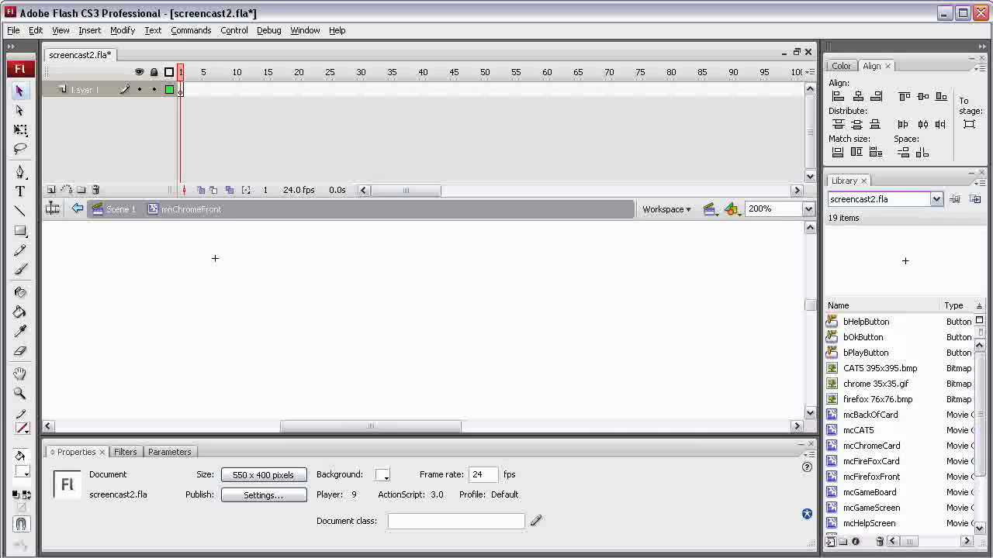
# Place the Chrome bitmap on the mnChromeFront stage, scale it to 75 by 75, and deselect it.
pyautogui.click(875, 383)
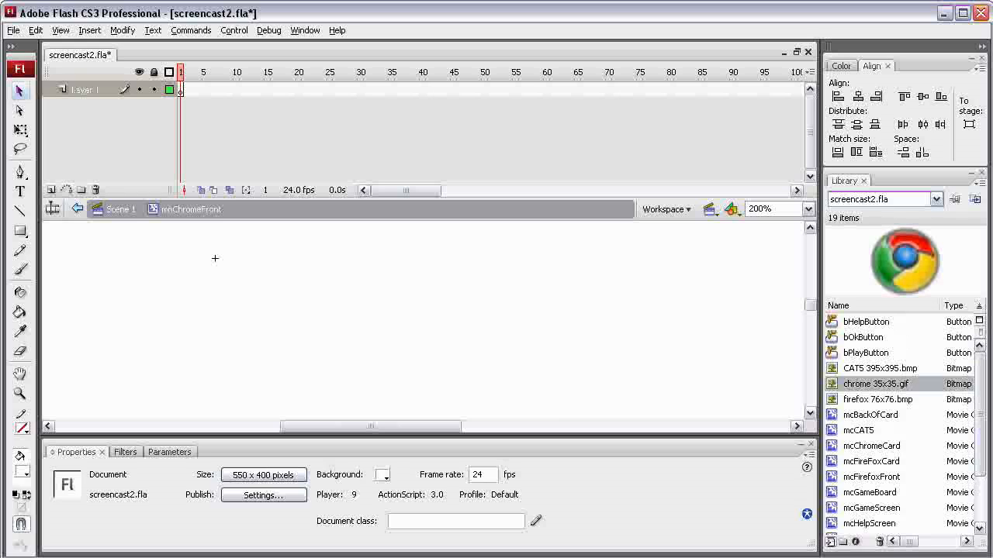
pyautogui.moveTo(874, 384); pyautogui.dragTo(362, 305)
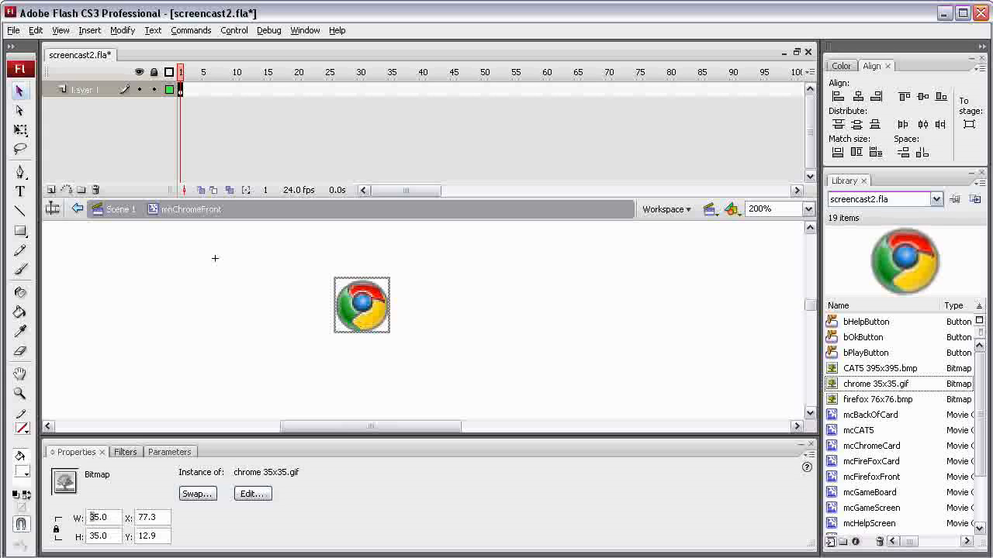
pyautogui.press('Return')
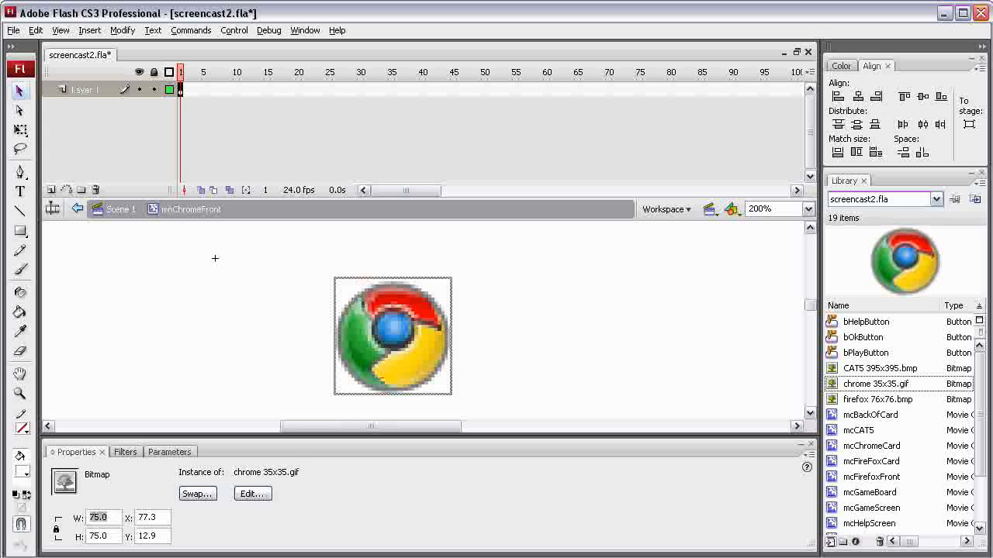
pyautogui.click(233, 372)
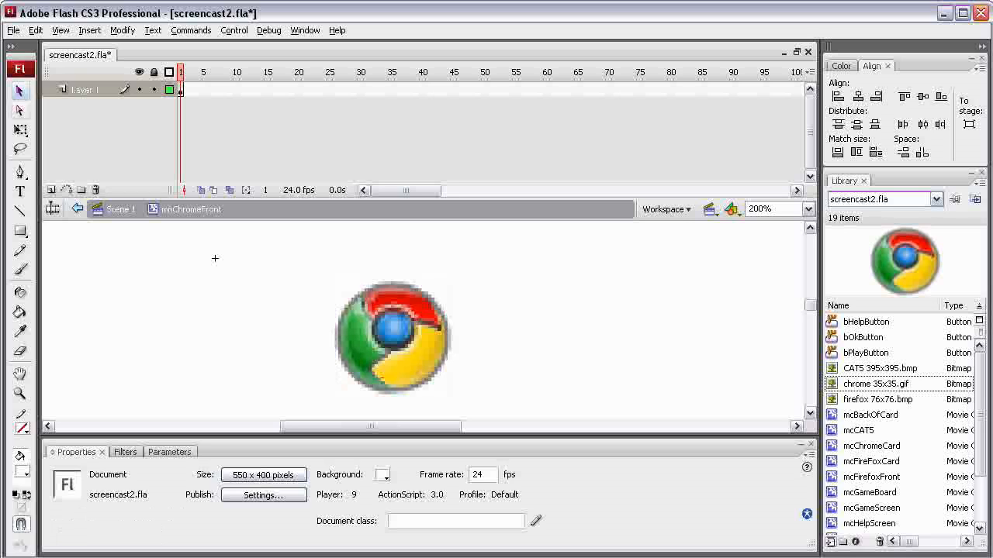
# Position the Chrome bitmap at X 2.5, Y 2.5.
pyautogui.hotkey('ctrl', 'a')
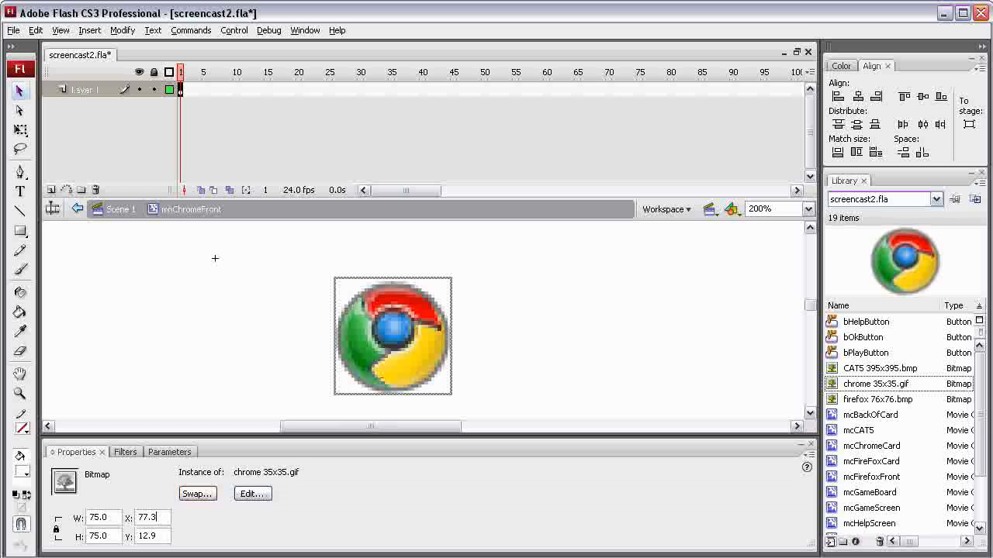
pyautogui.moveTo(157, 518); pyautogui.dragTo(137, 517)
pyautogui.write('2.5')
pyautogui.press('Tab')
pyautogui.write('2.5')
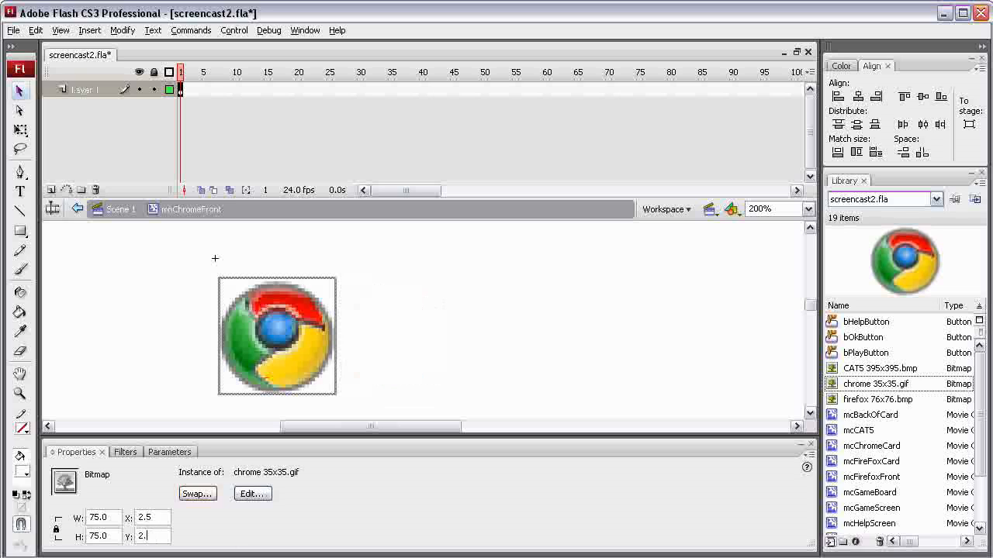
pyautogui.press('Return')
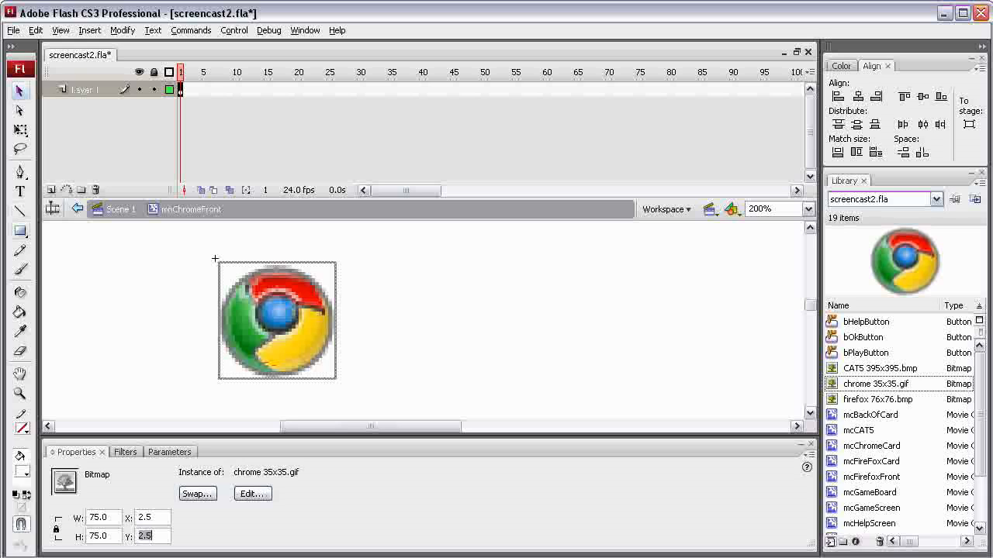
# Draw a white rectangle without a stroke beside the Chrome logo and set its size to 80 by 80.
pyautogui.click(20, 231)
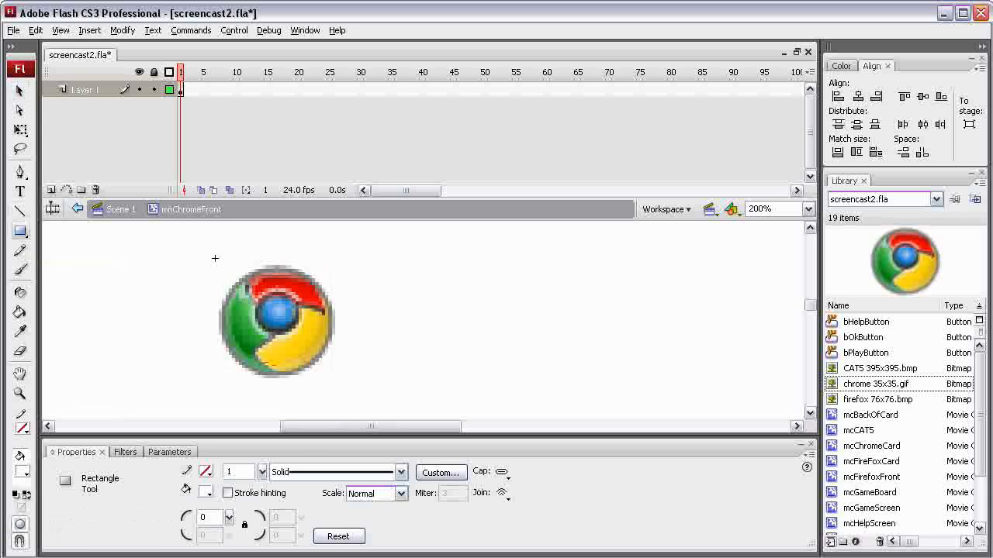
pyautogui.moveTo(423, 281)
pyautogui.mouseDown()
pyautogui.moveTo(470, 344)
pyautogui.moveTo(532, 391)
pyautogui.mouseUp()
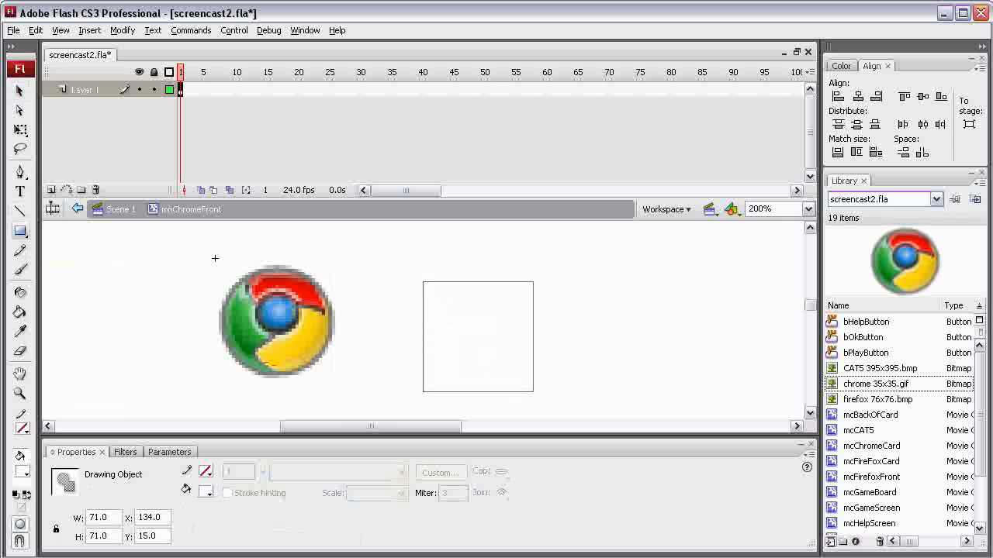
pyautogui.moveTo(110, 518); pyautogui.dragTo(87, 517)
pyautogui.write('80')
pyautogui.press('Tab')
pyautogui.write('80')
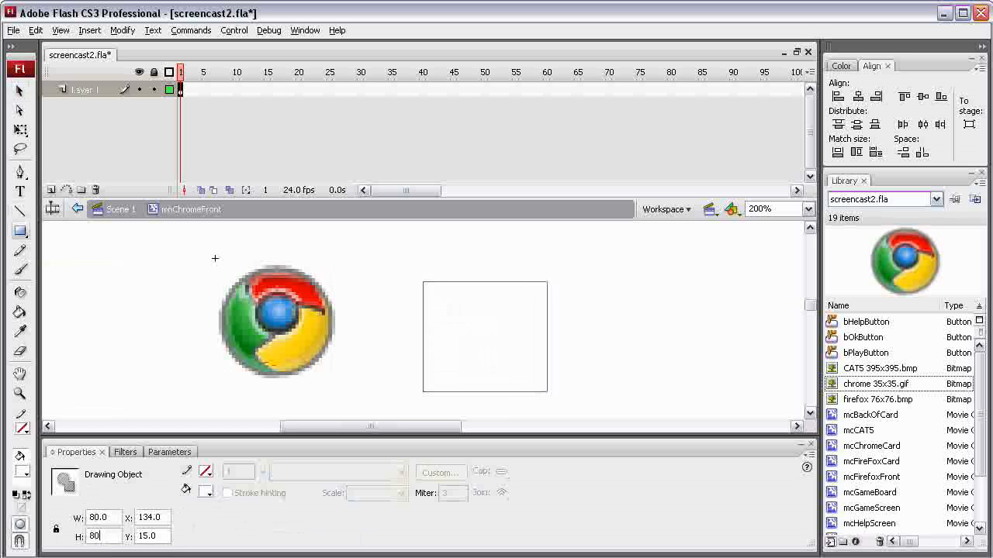
pyautogui.press('Tab')
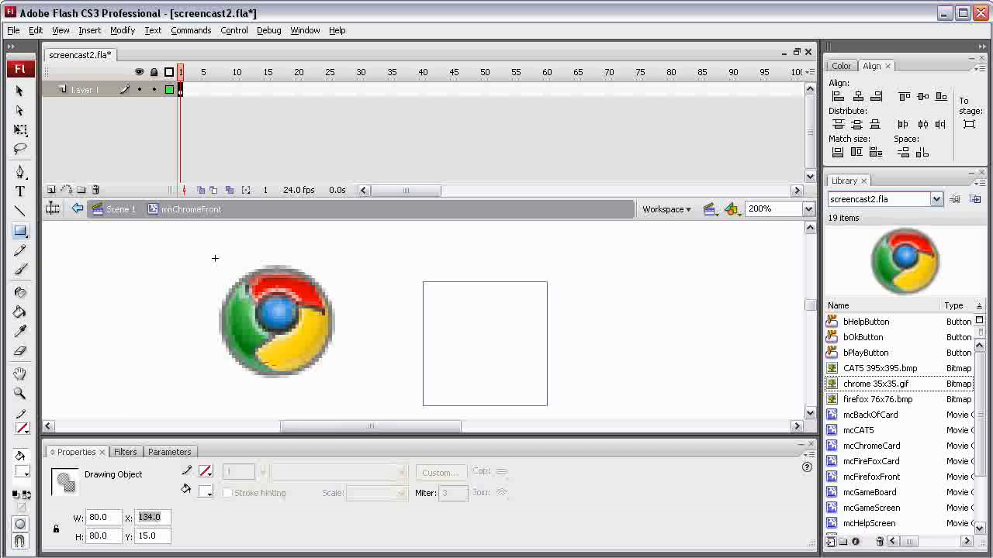
# Position the white square at X 0, Y 0.
pyautogui.write('0')
pyautogui.press('Tab')
pyautogui.write('0')
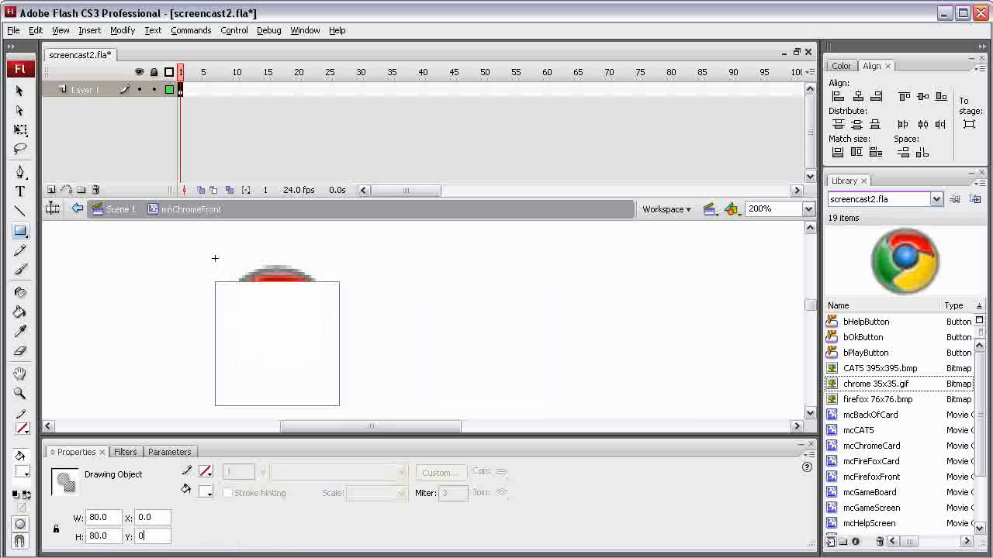